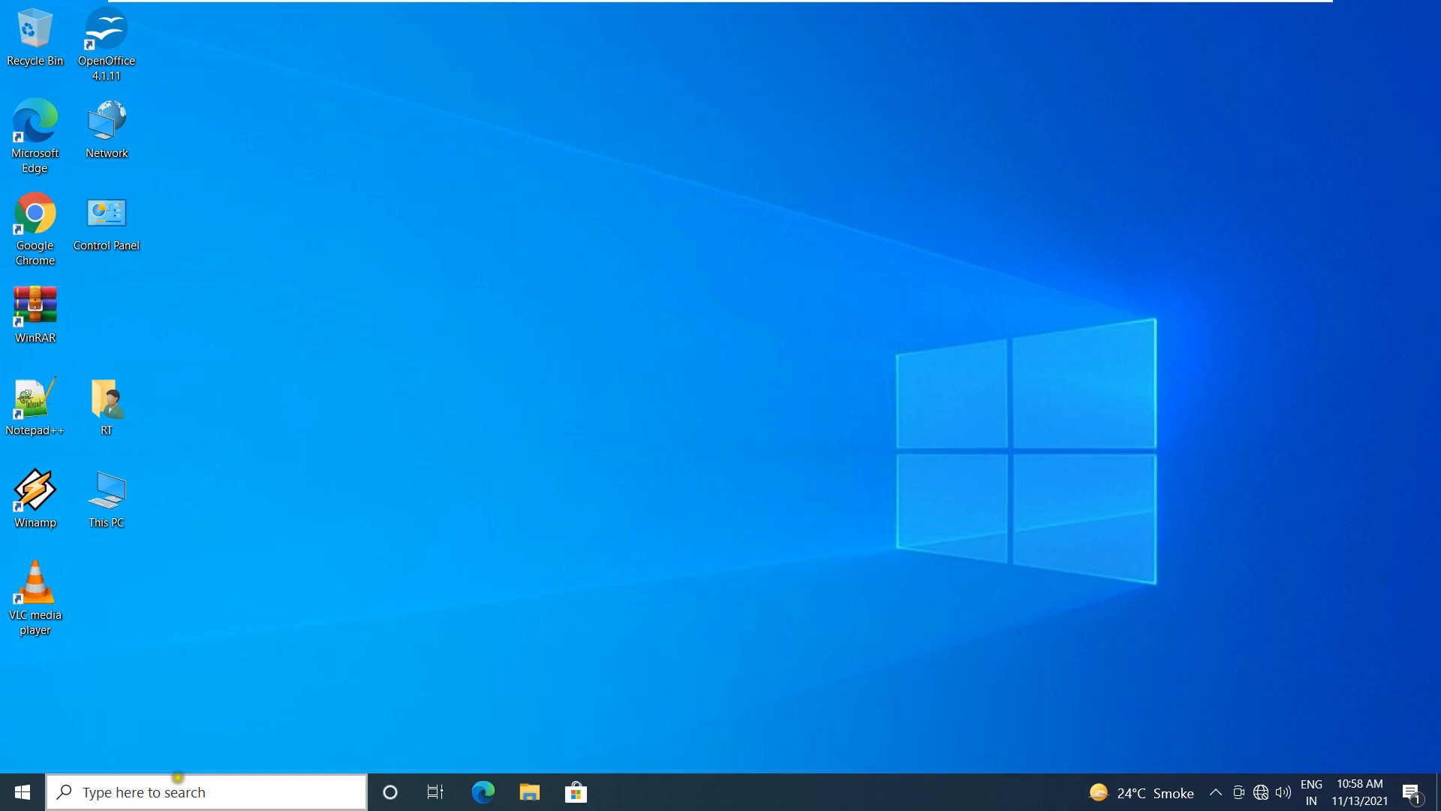
Search Windows for gpedit to find the Edit group policy result
{"action": "left_click", "coordinate": [165, 792]}
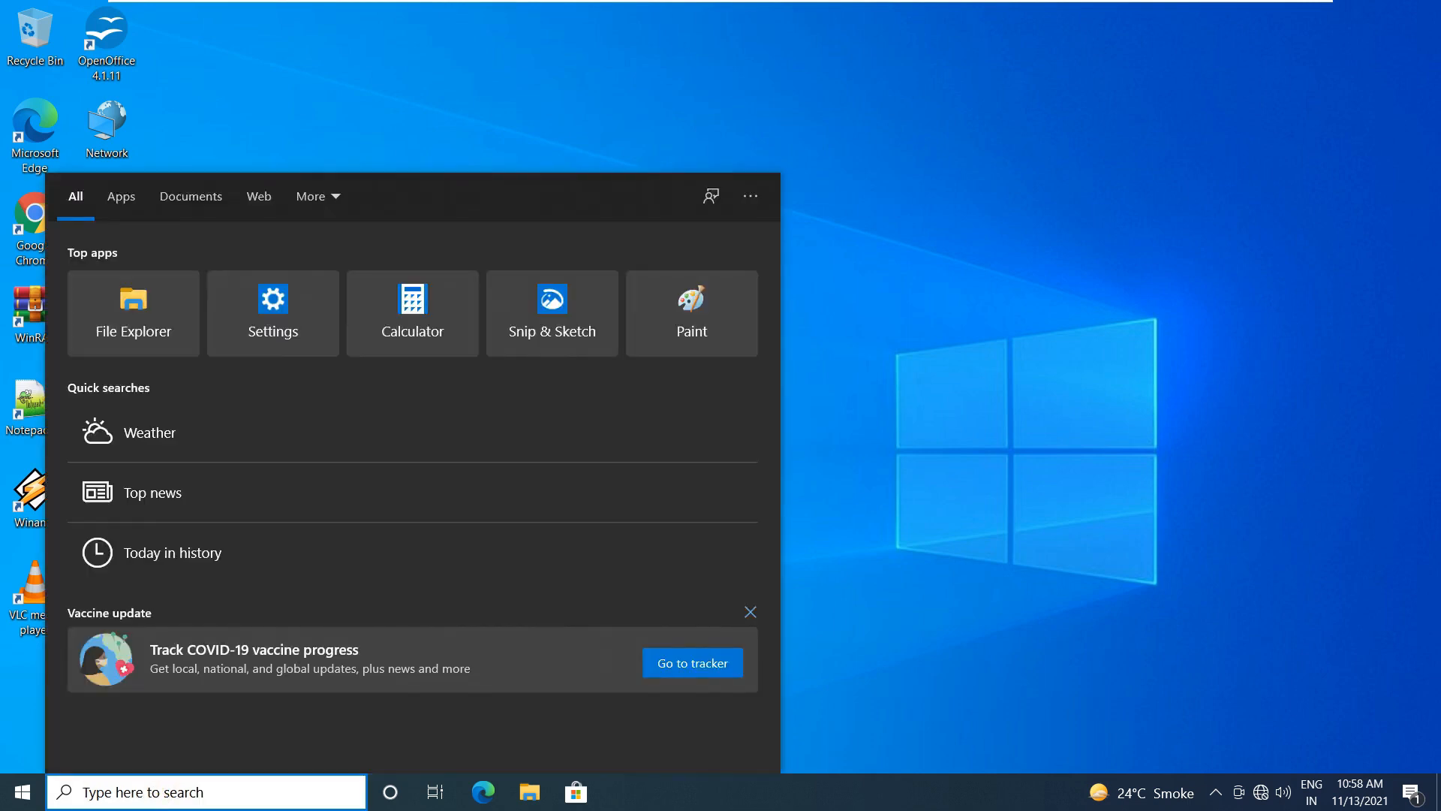
{"action": "type", "text": "gpedit"}
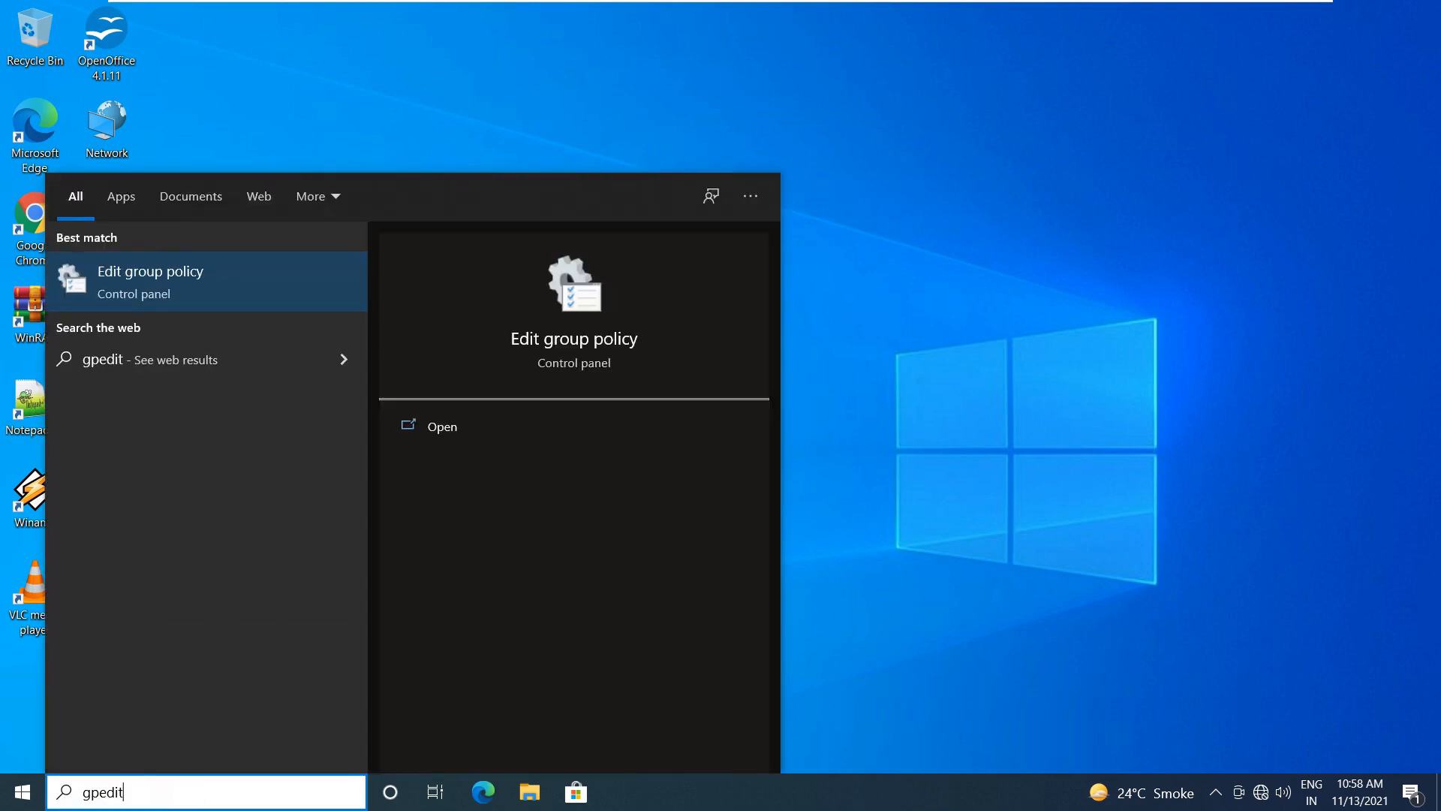
Launch the Local Group Policy Editor and maximize it with a wider tree pane
{"action": "left_click", "coordinate": [134, 275]}
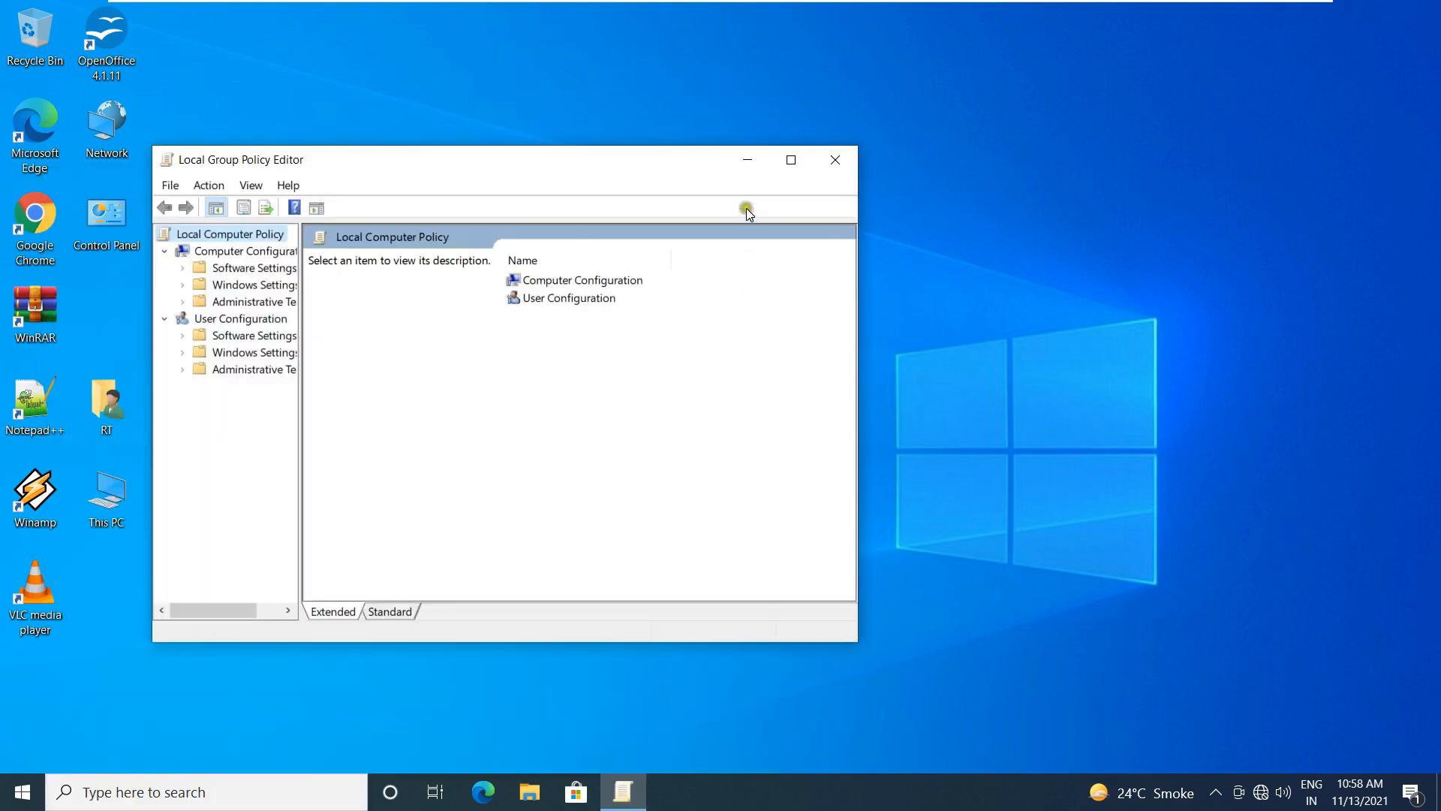
{"action": "left_click_drag", "start_coordinate": [299, 305], "coordinate": [412, 304]}
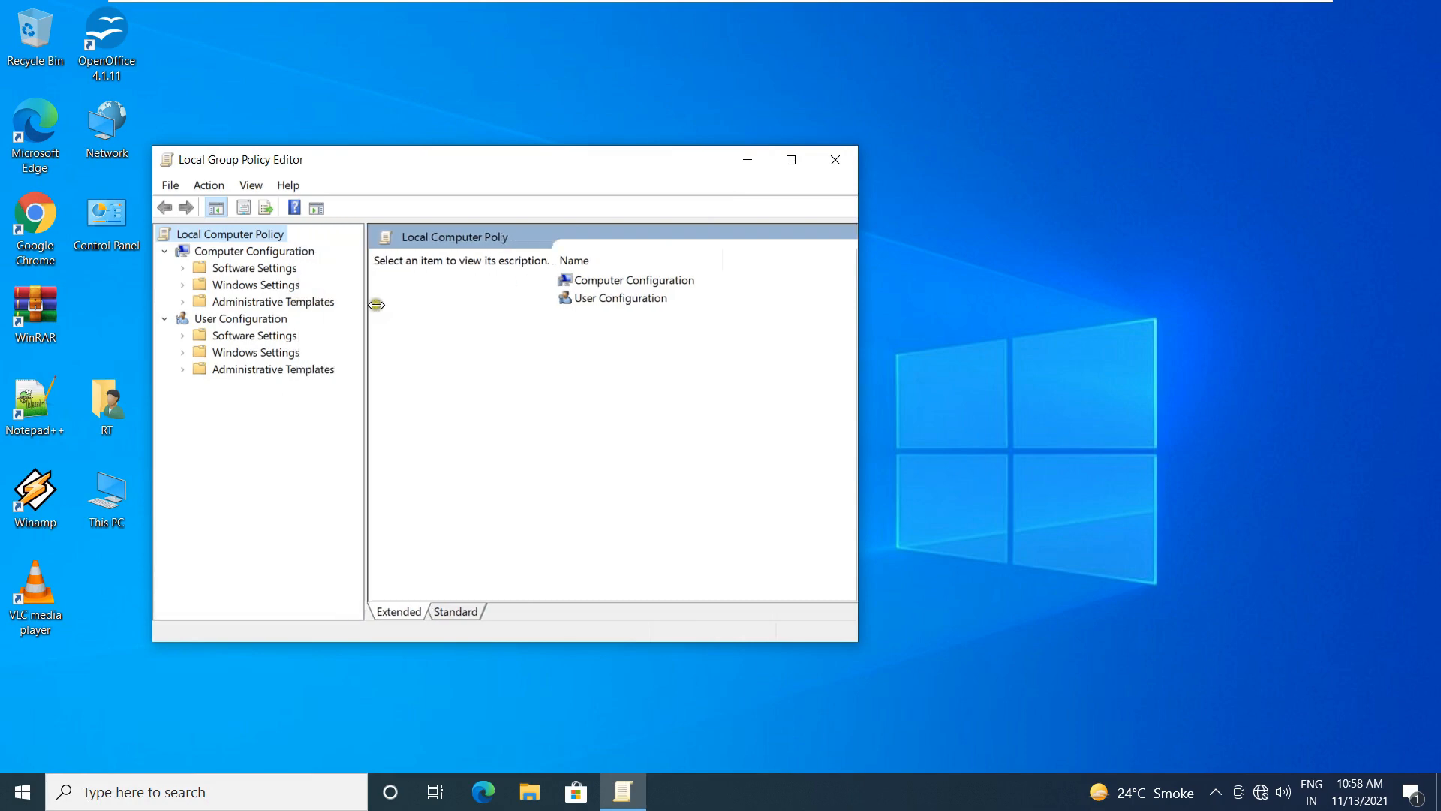
{"action": "left_click", "coordinate": [791, 159]}
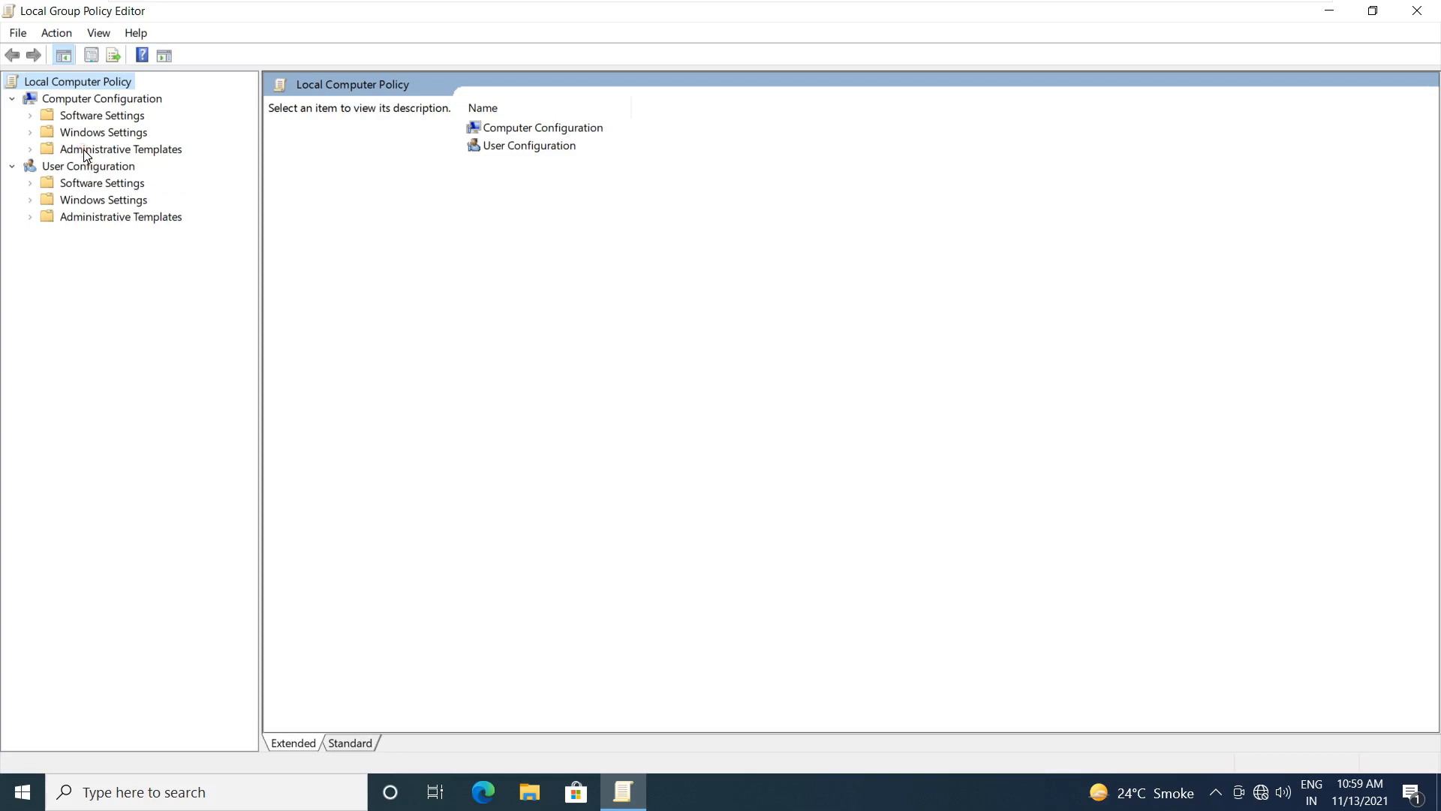
Expand Computer Configuration > Administrative Templates > Windows Components > Windows Update to reveal its subfolders
{"action": "left_click", "coordinate": [32, 150]}
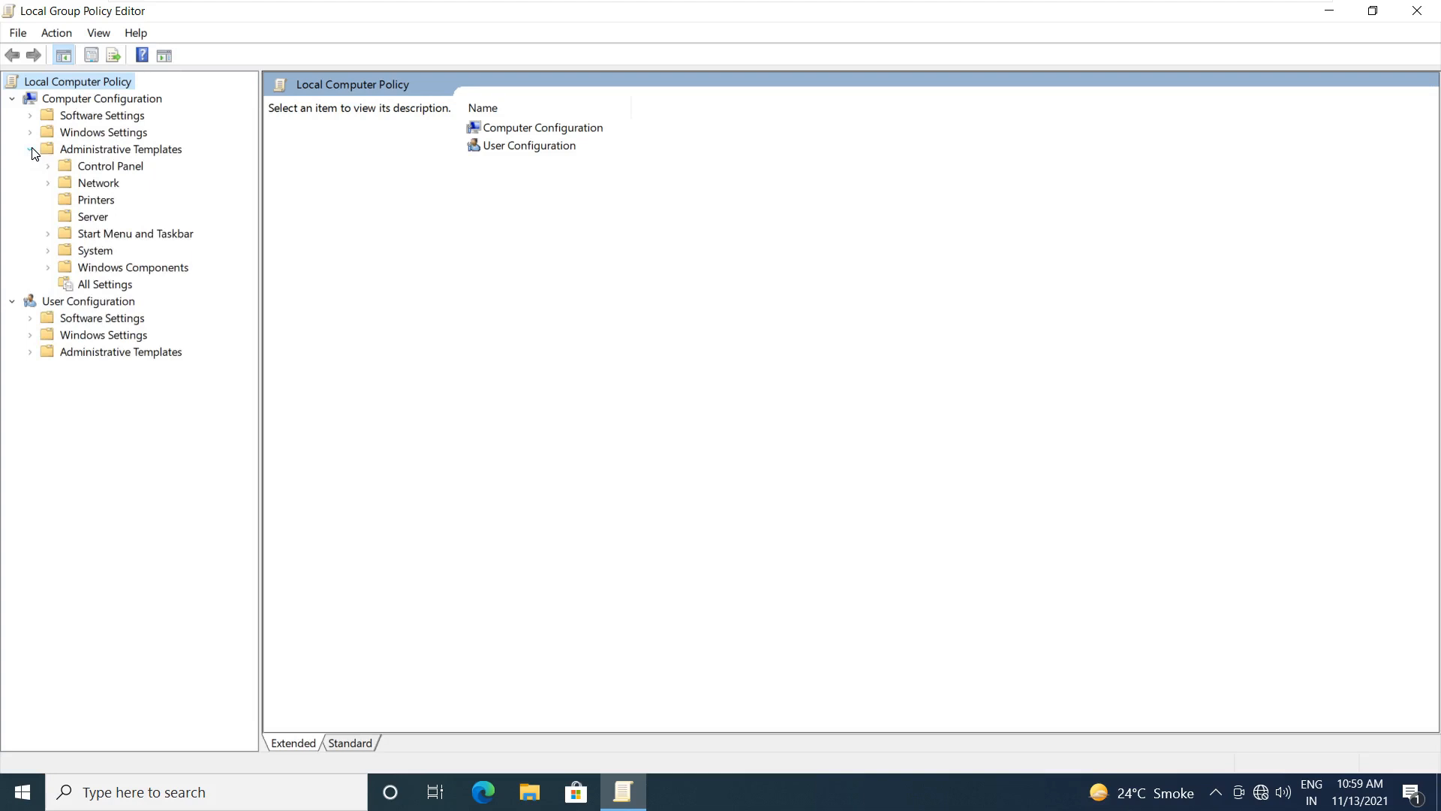
{"action": "double_click", "coordinate": [112, 268]}
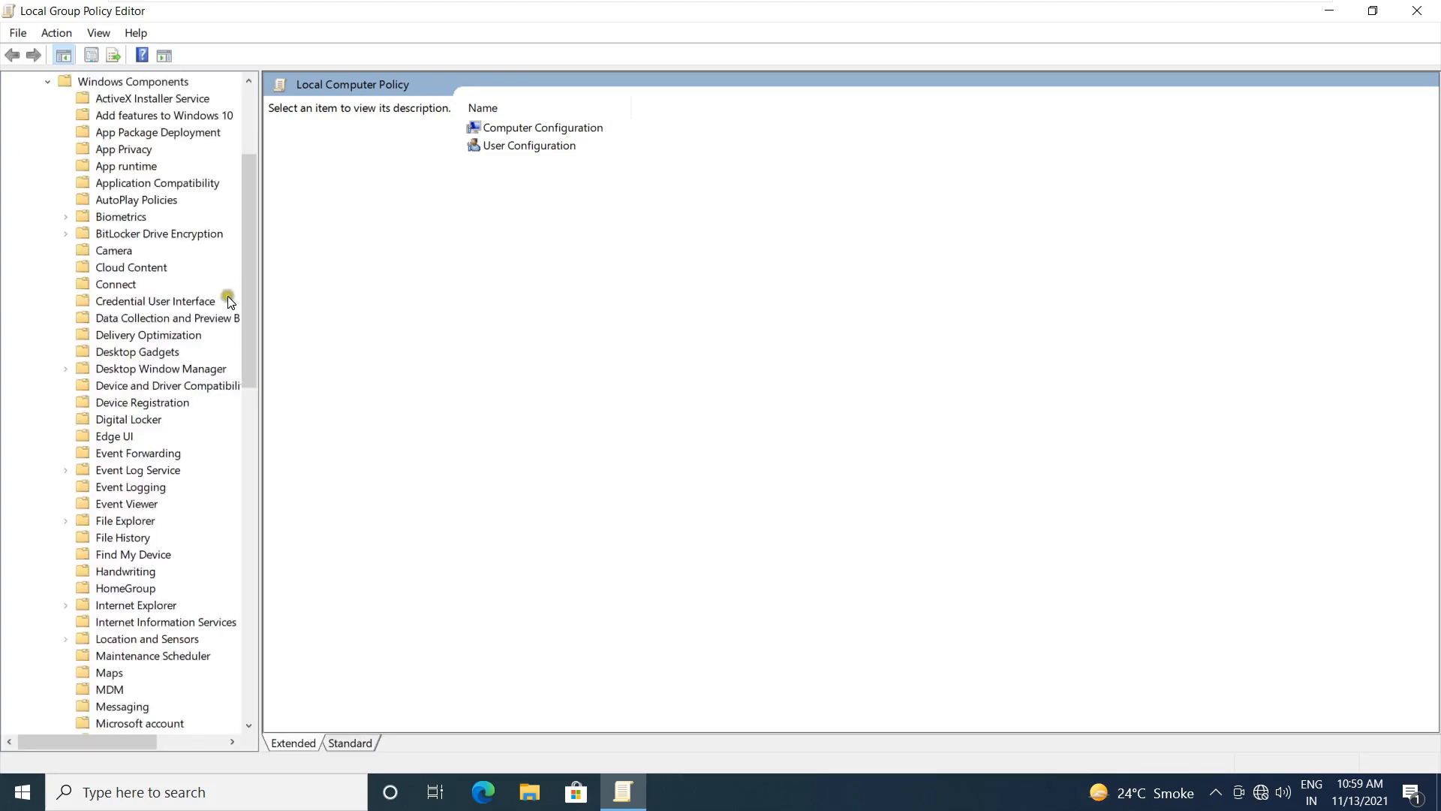
{"action": "left_click_drag", "start_coordinate": [247, 284], "coordinate": [249, 689]}
{"action": "left_click", "coordinate": [137, 689]}
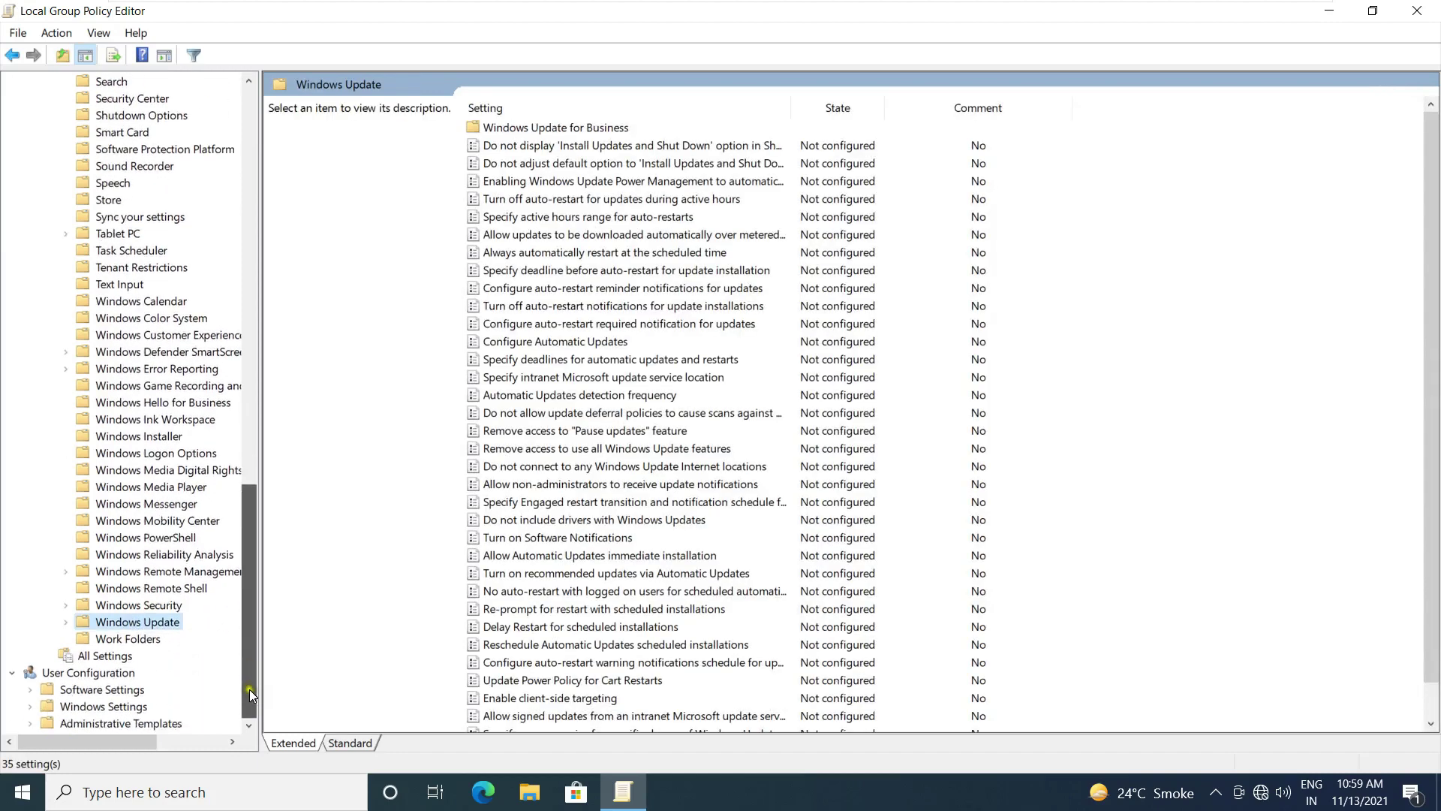
{"action": "left_click", "coordinate": [71, 623]}
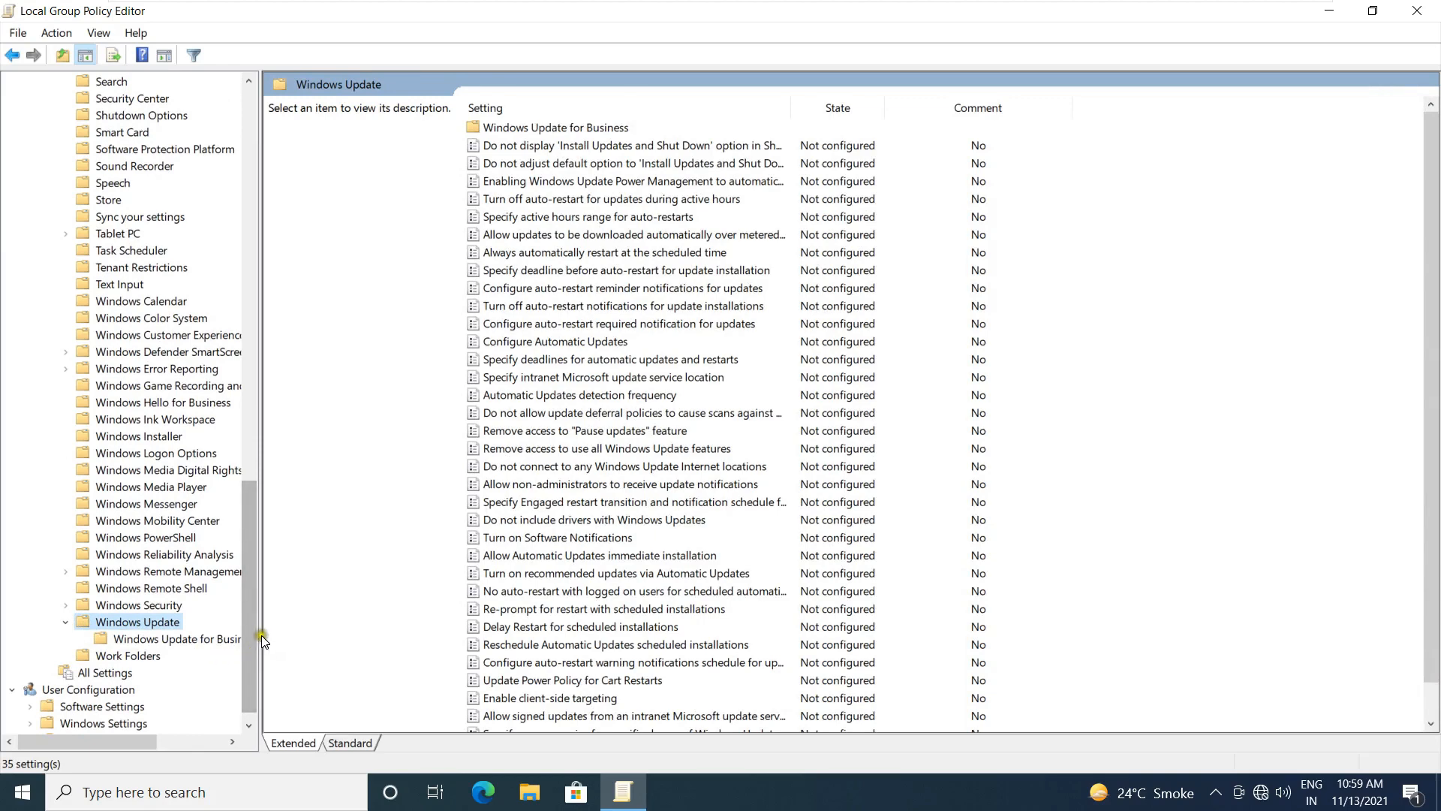
{"action": "left_click_drag", "start_coordinate": [261, 637], "coordinate": [379, 636]}
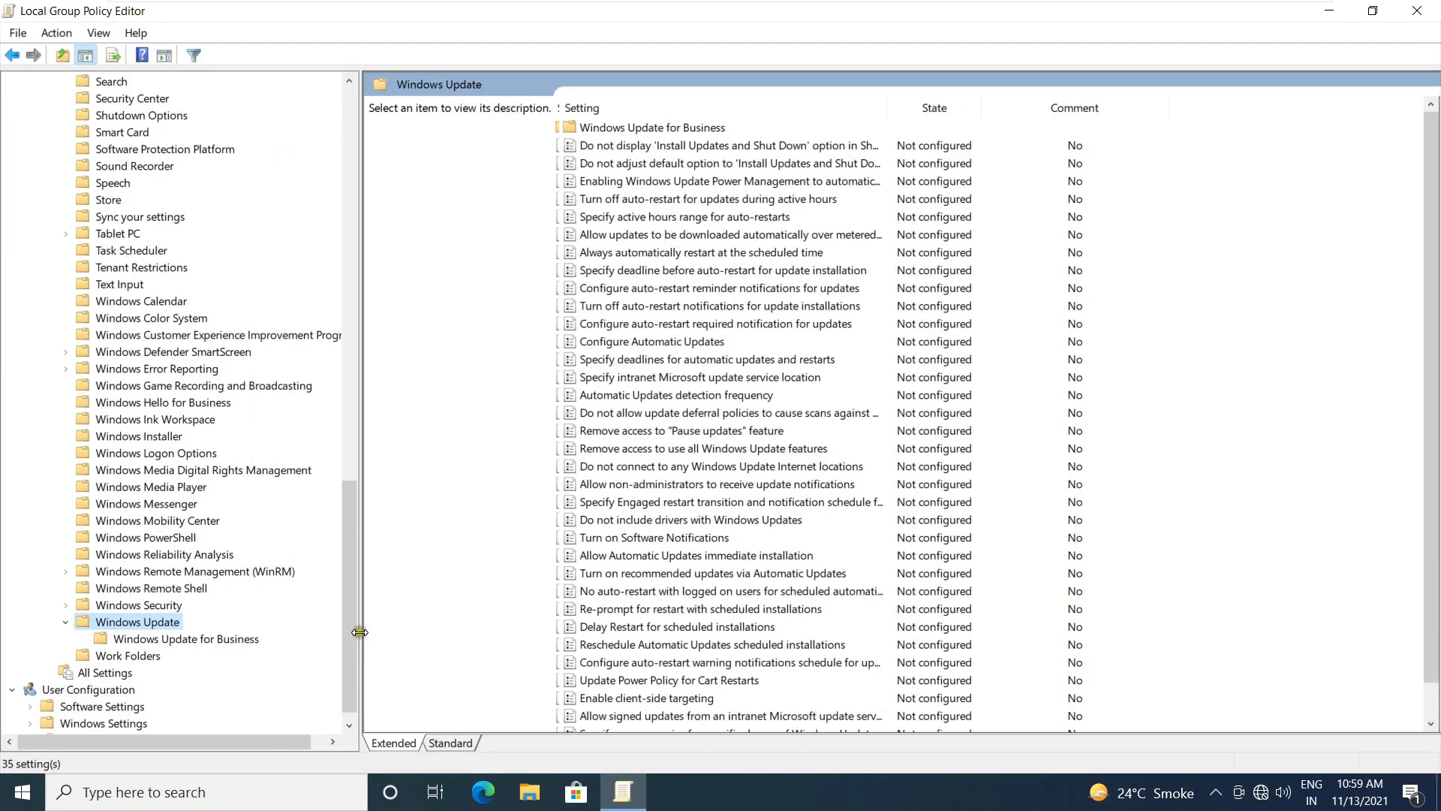
Select 'Select the target Feature Update version' under Windows Update for Business to view its description
{"action": "left_click", "coordinate": [204, 645]}
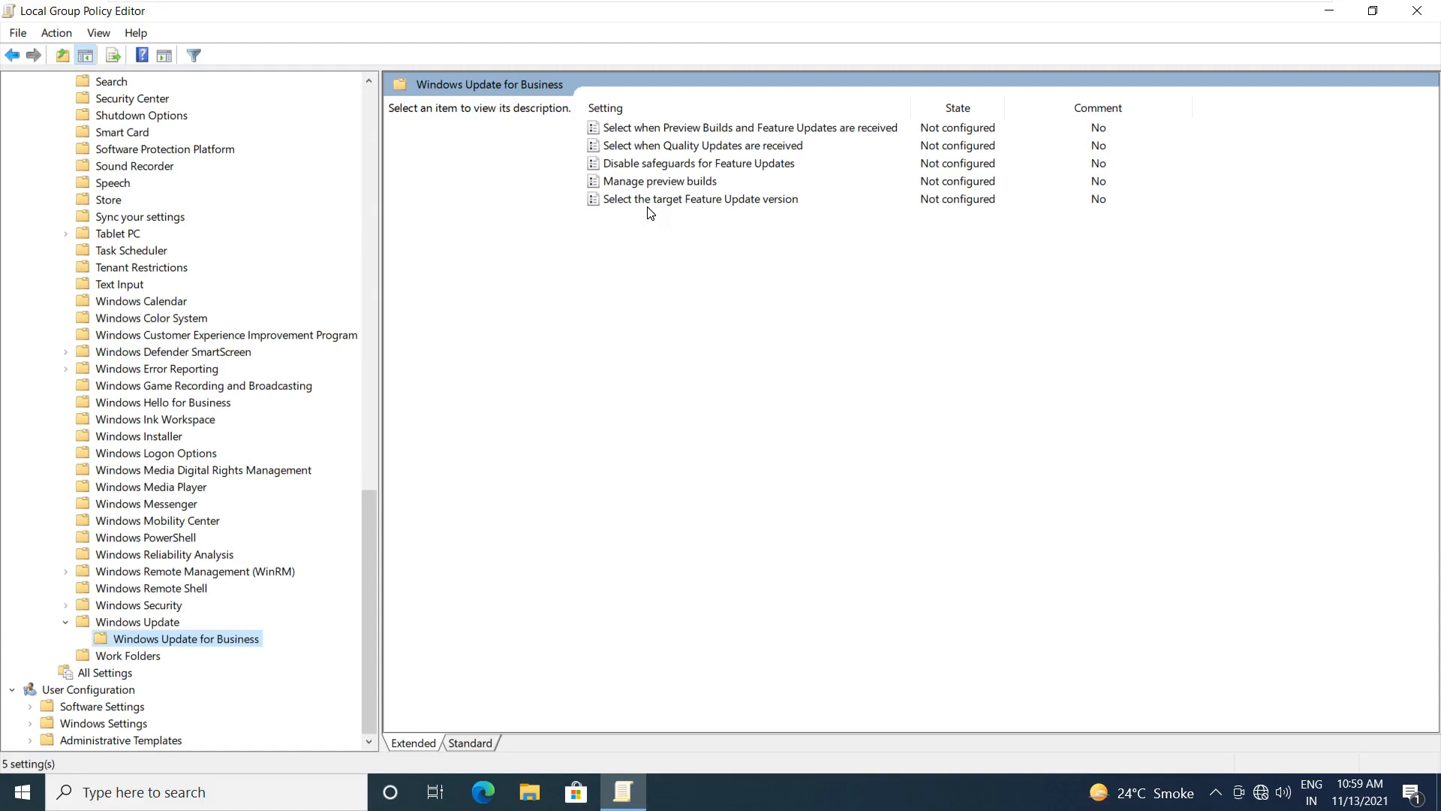
{"action": "left_click", "coordinate": [769, 203]}
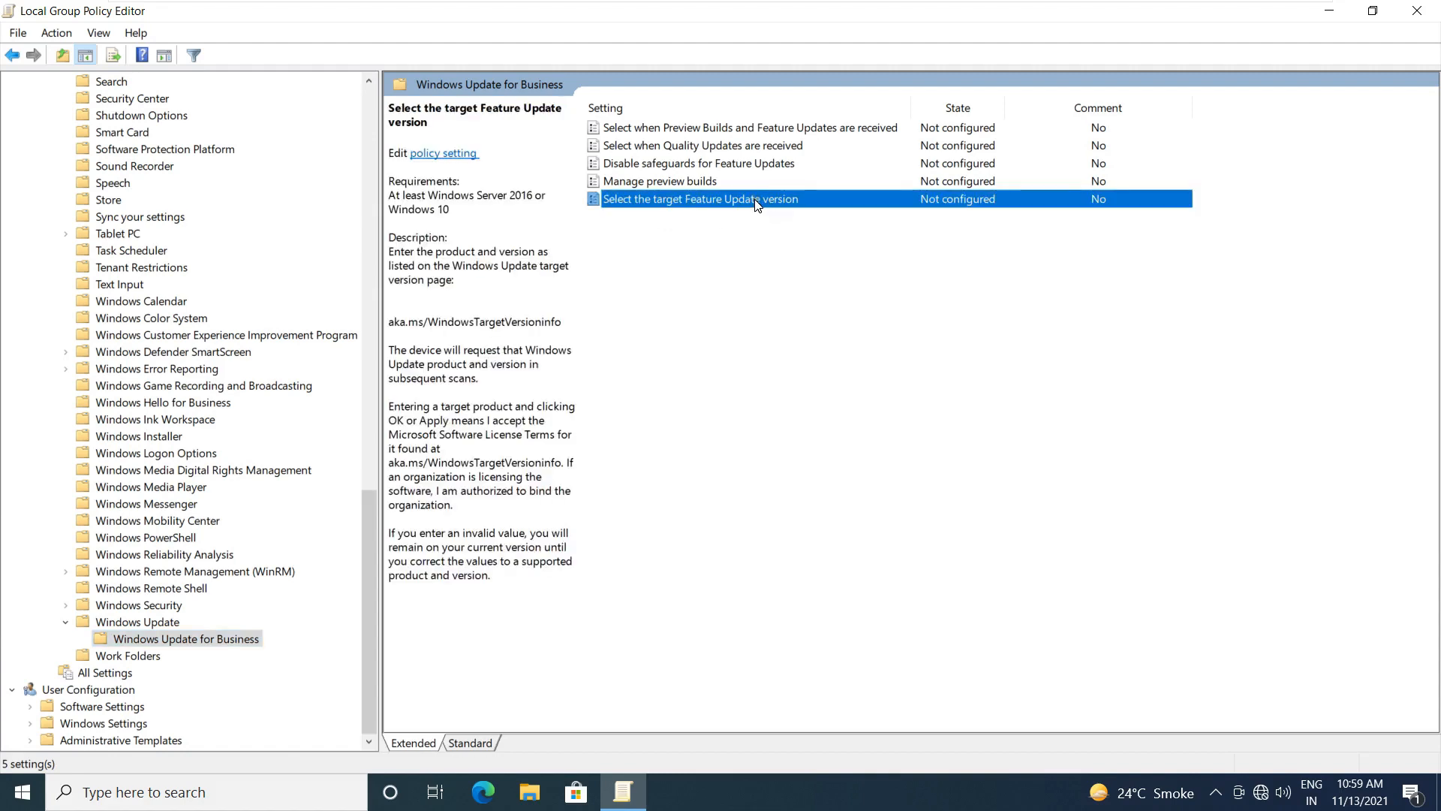
Enable the target Feature Update version policy with product Windows 11 and version 21H2, then apply it
{"action": "double_click", "coordinate": [758, 203]}
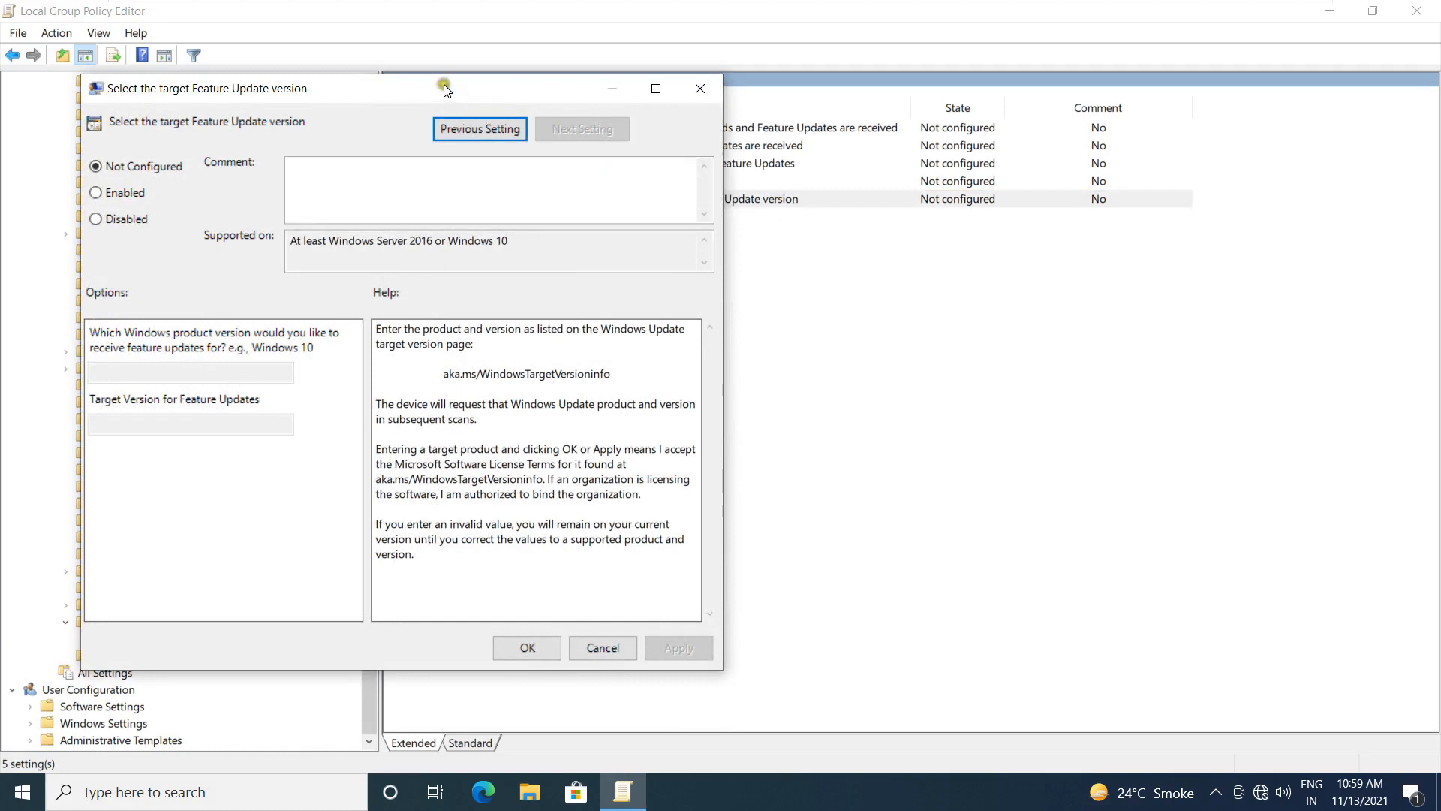
{"action": "left_click_drag", "start_coordinate": [443, 84], "coordinate": [606, 97]}
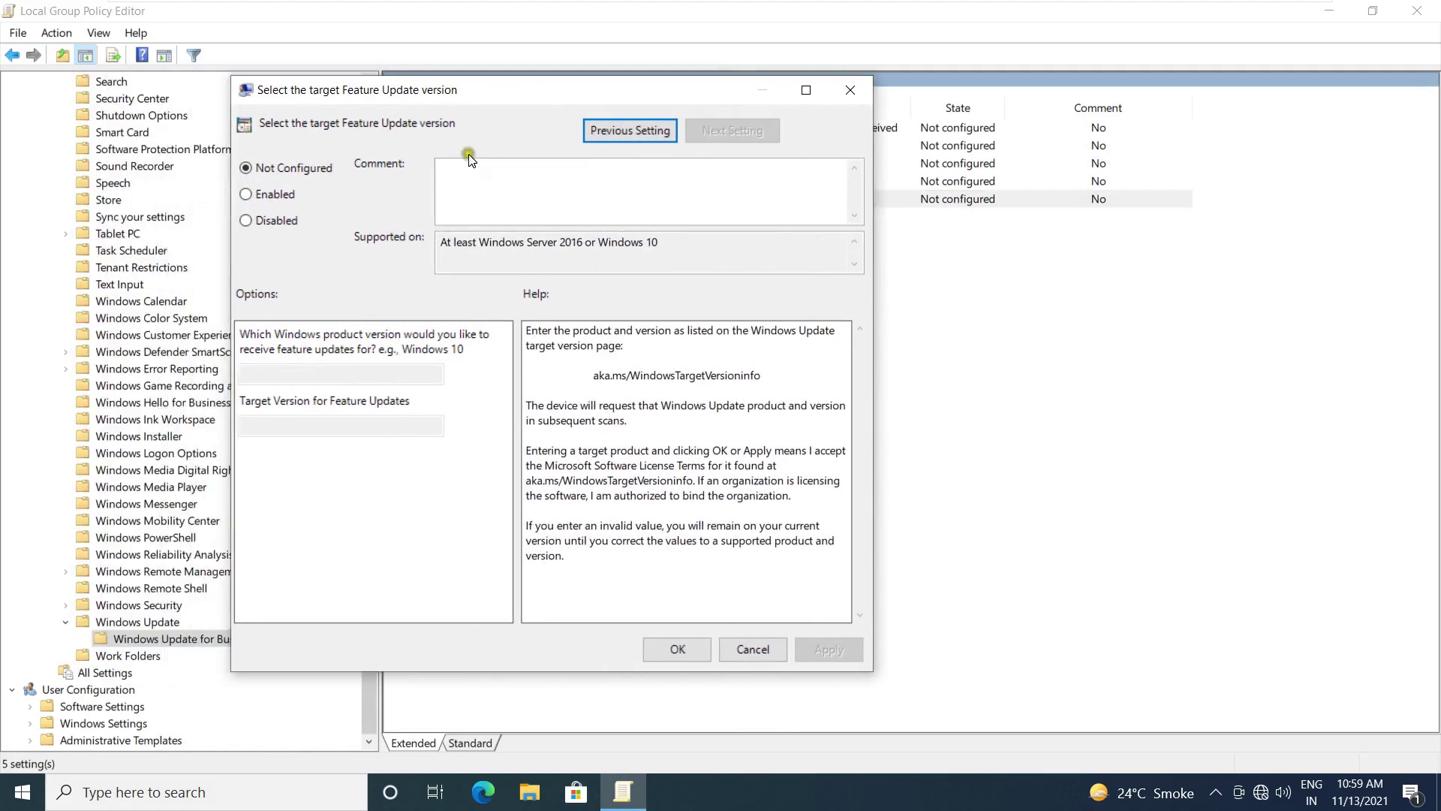
{"action": "left_click", "coordinate": [243, 195]}
{"action": "left_click", "coordinate": [278, 373]}
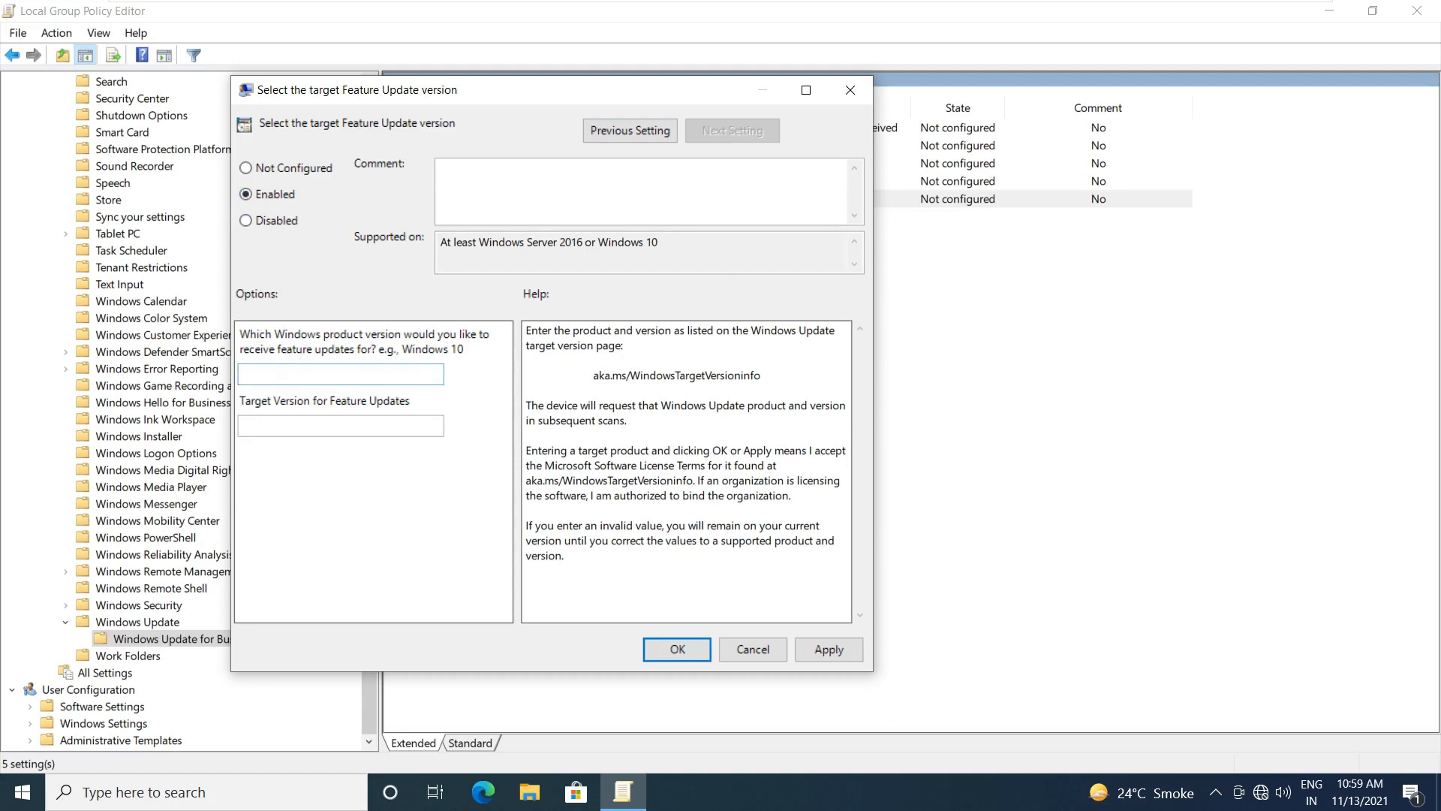
{"action": "type", "text": "Window"}
{"action": "type", "text": "s 11"}
{"action": "left_click", "coordinate": [339, 425]}
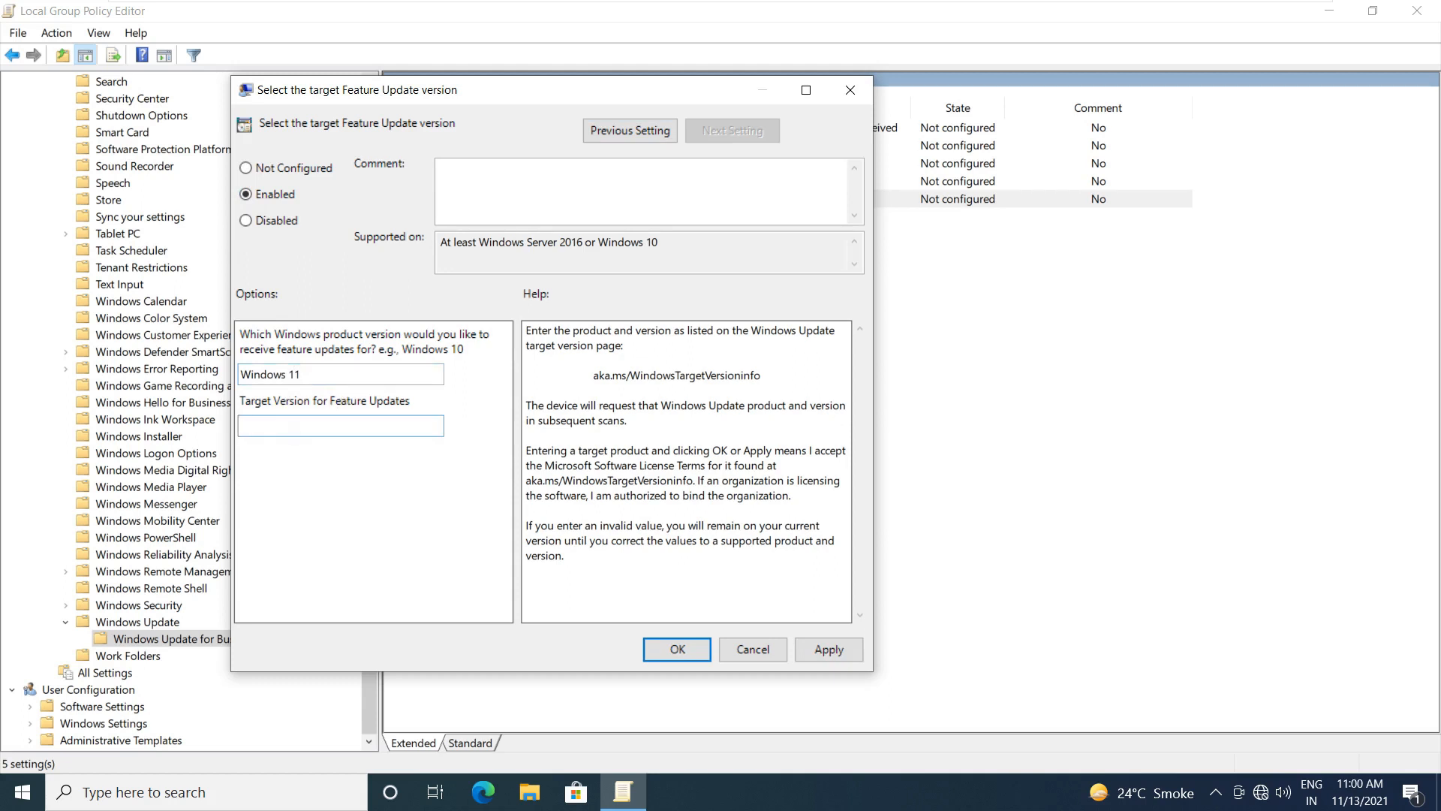
{"action": "type", "text": "21H2"}
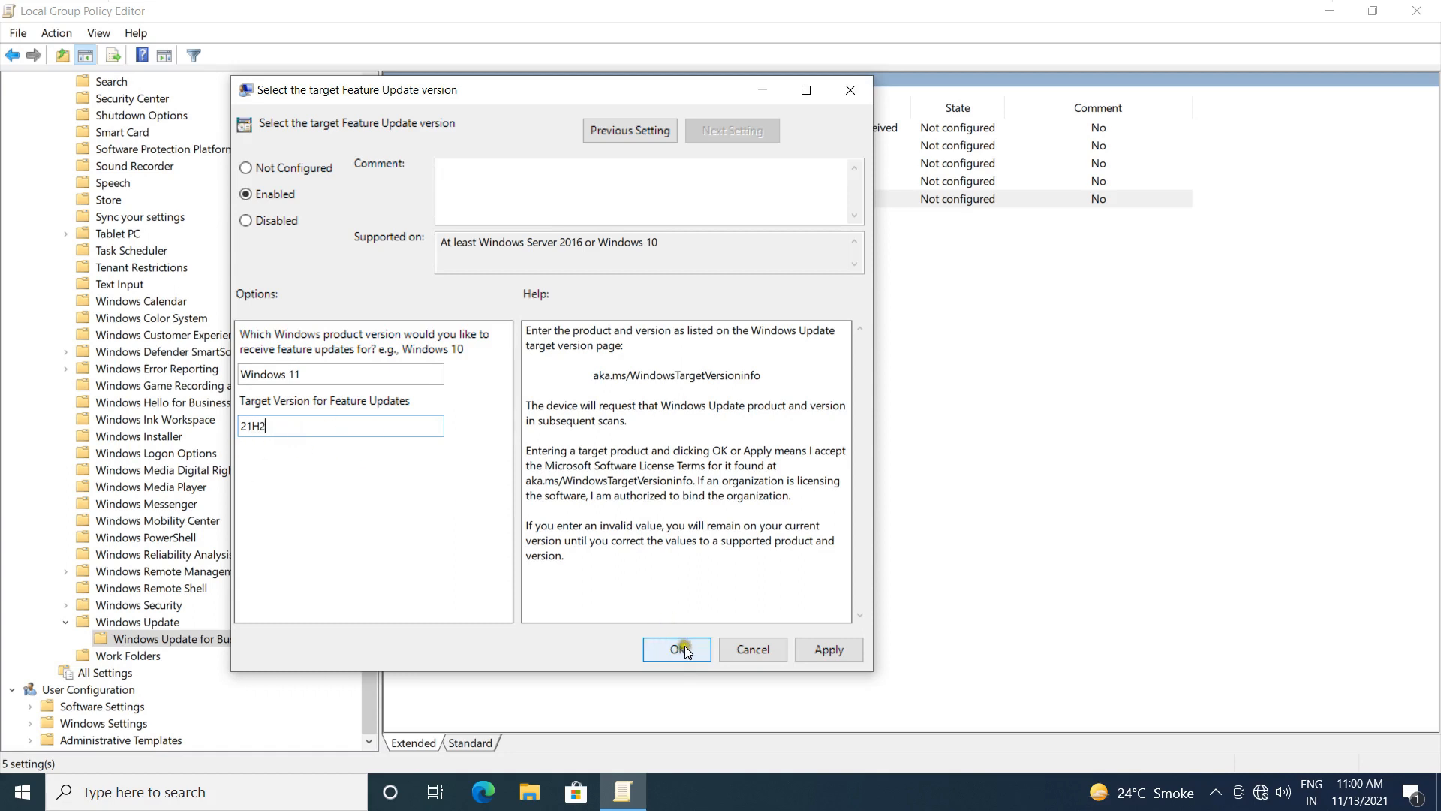
{"action": "left_click", "coordinate": [821, 652]}
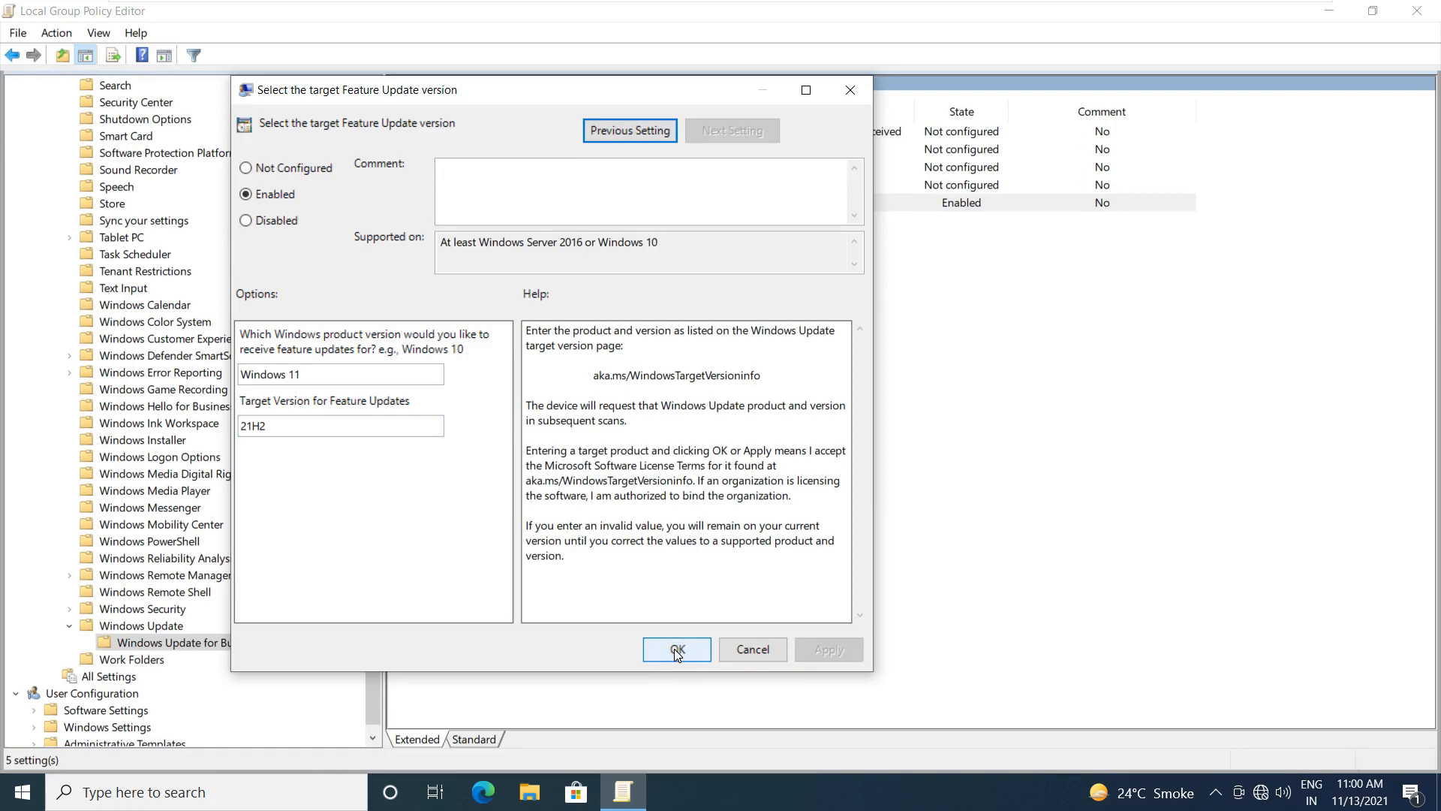
{"action": "left_click", "coordinate": [677, 649]}
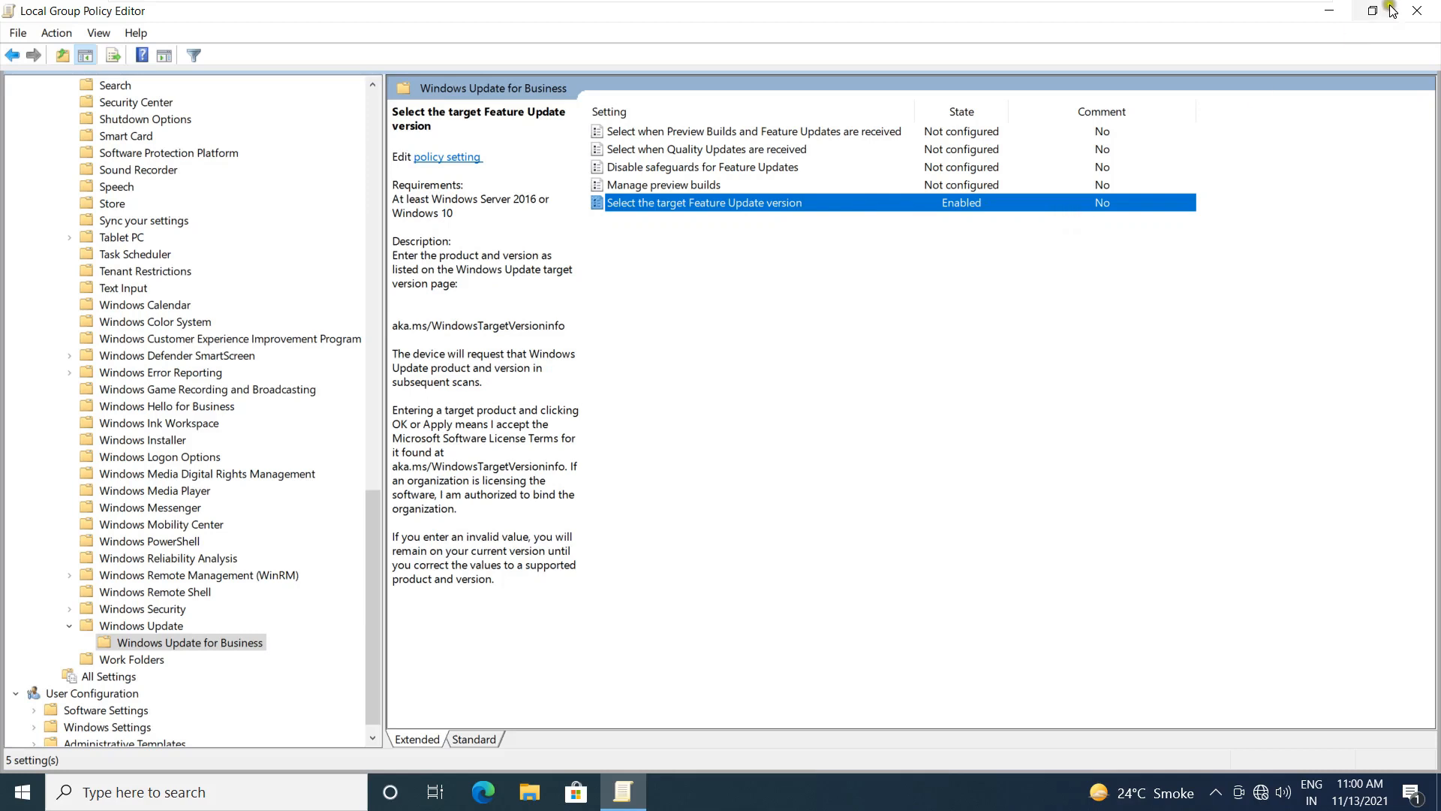
Close the policy editor and launch Registry Editor maximized from Windows Search
{"action": "left_click", "coordinate": [1424, 19]}
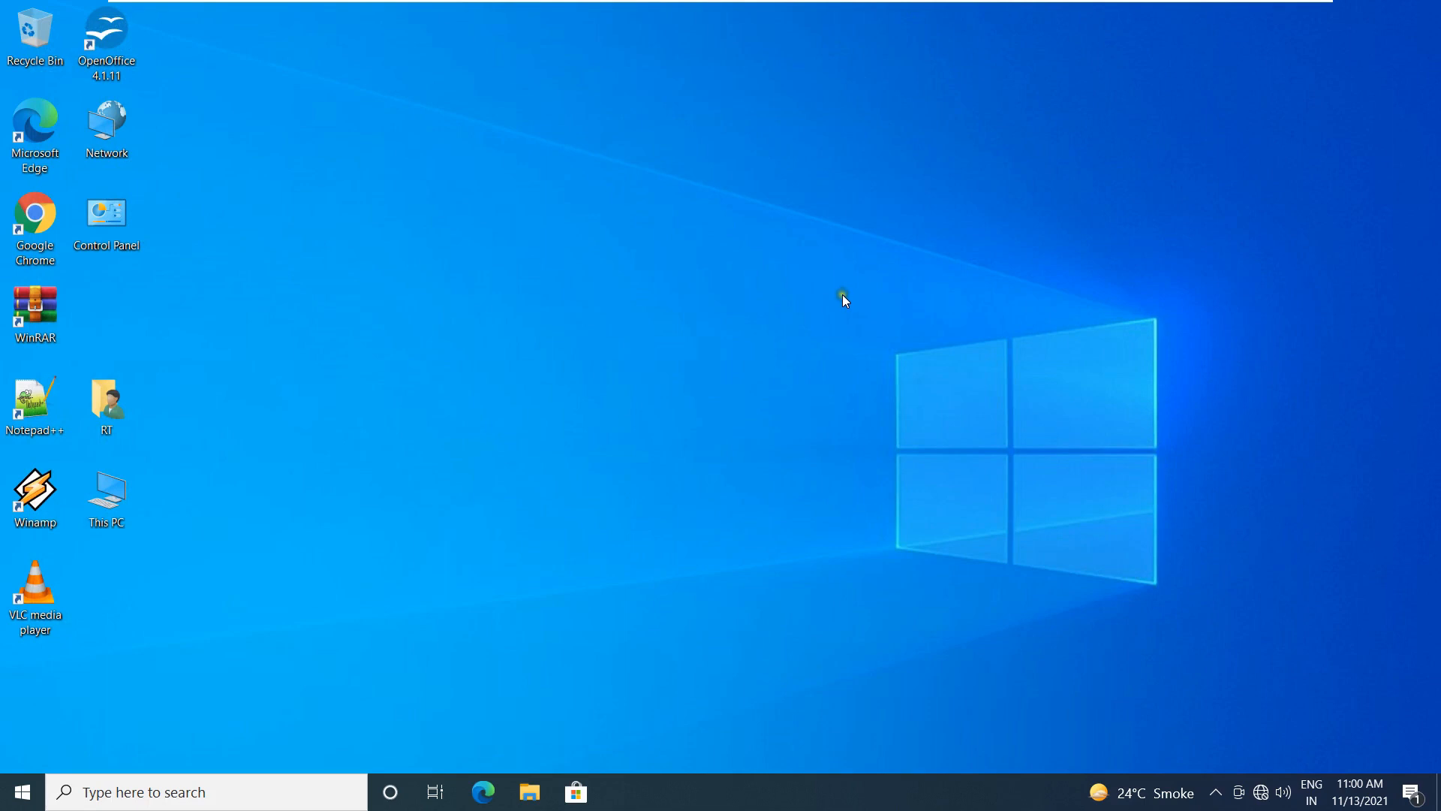
{"action": "left_click", "coordinate": [166, 792]}
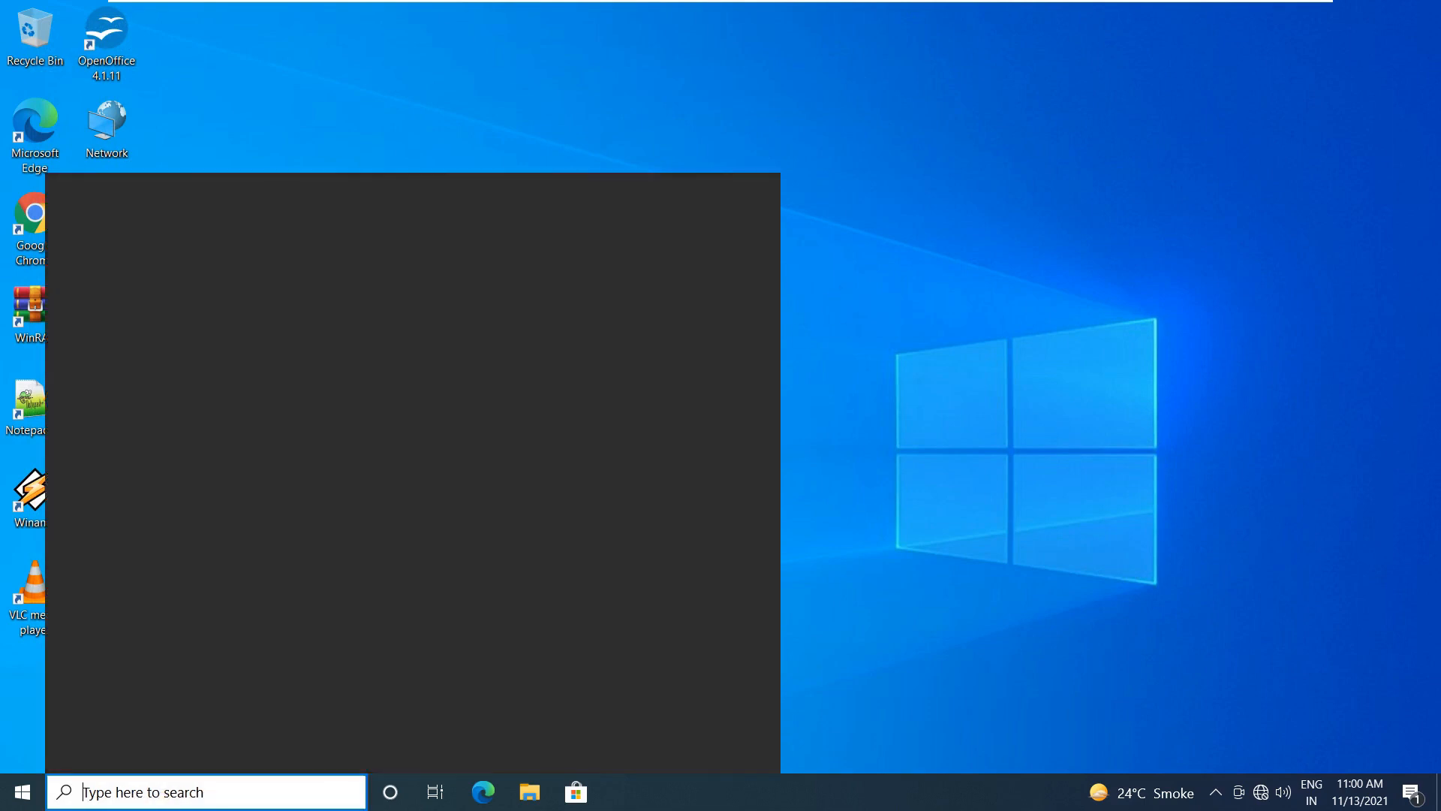
{"action": "type", "text": "regedit"}
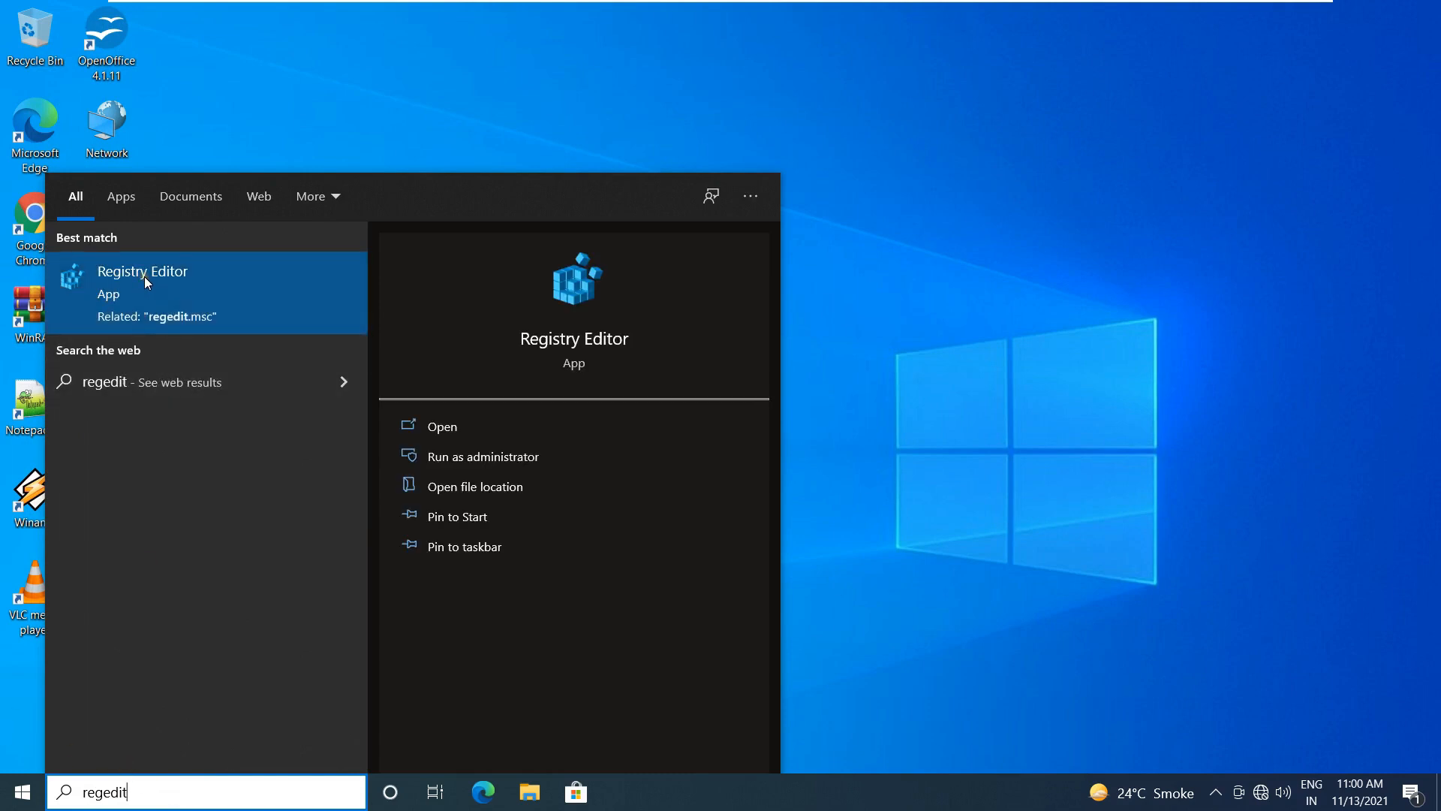
{"action": "left_click", "coordinate": [445, 431]}
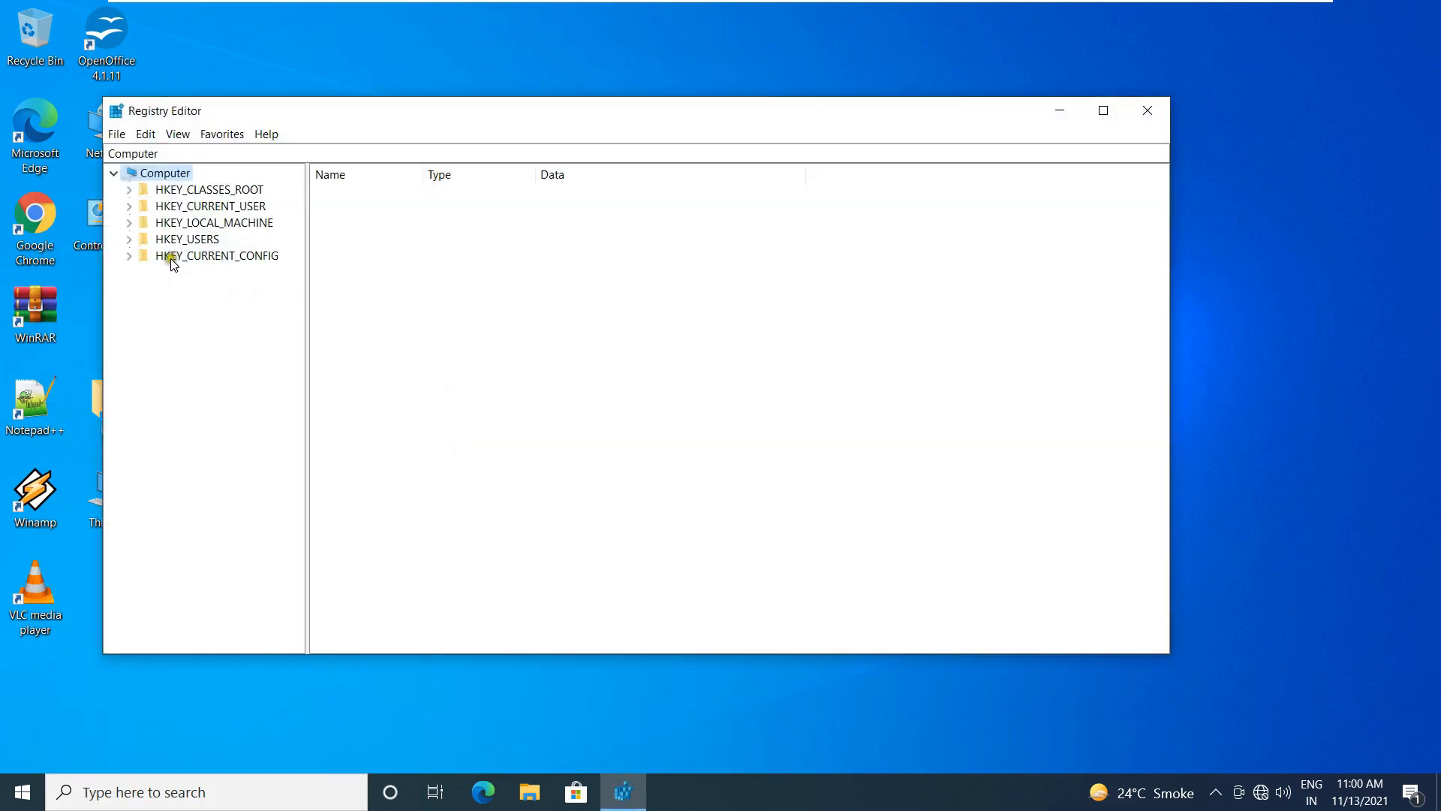
{"action": "left_click", "coordinate": [1102, 110]}
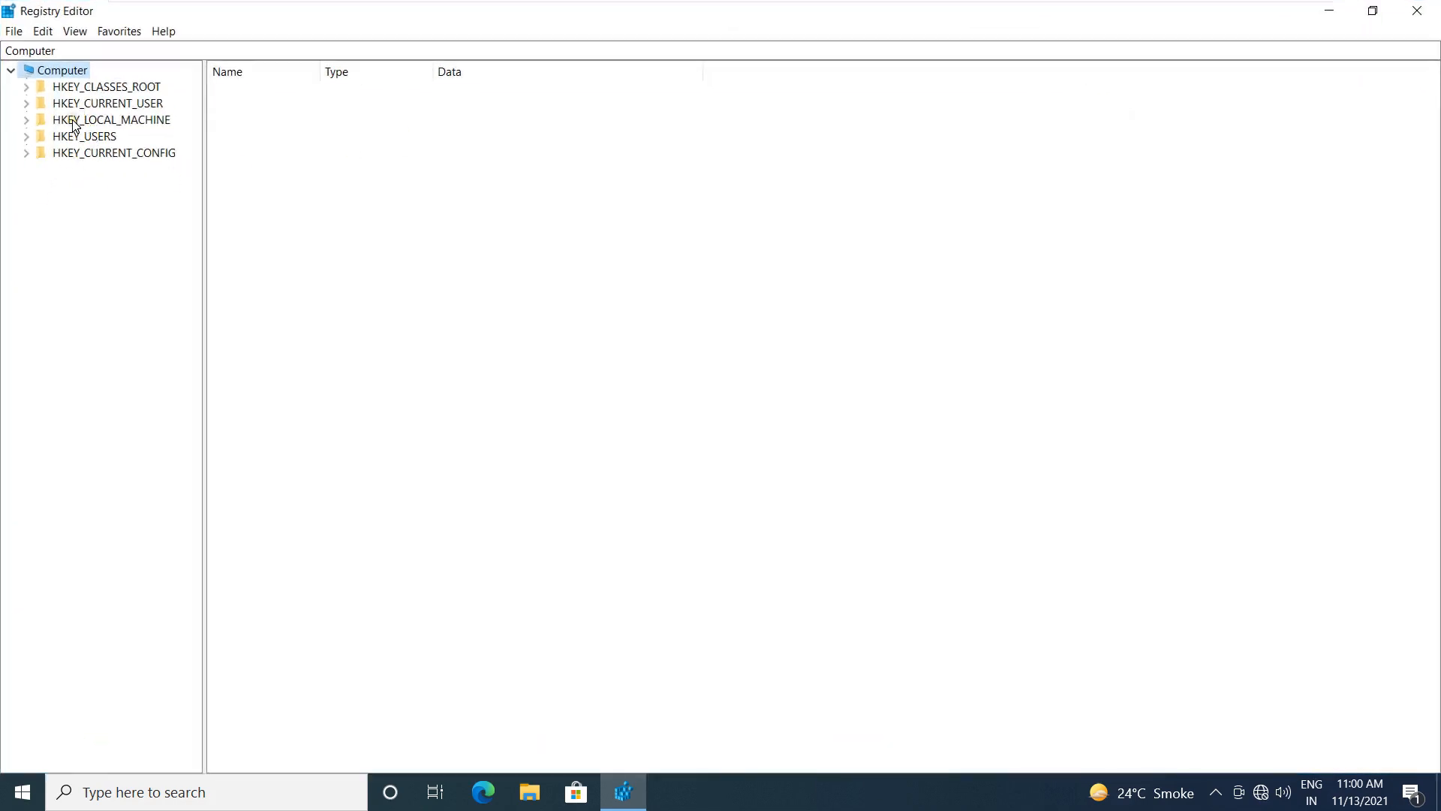
Expand HKEY_LOCAL_MACHINE > SOFTWARE > Microsoft in the registry tree
{"action": "left_click", "coordinate": [25, 120]}
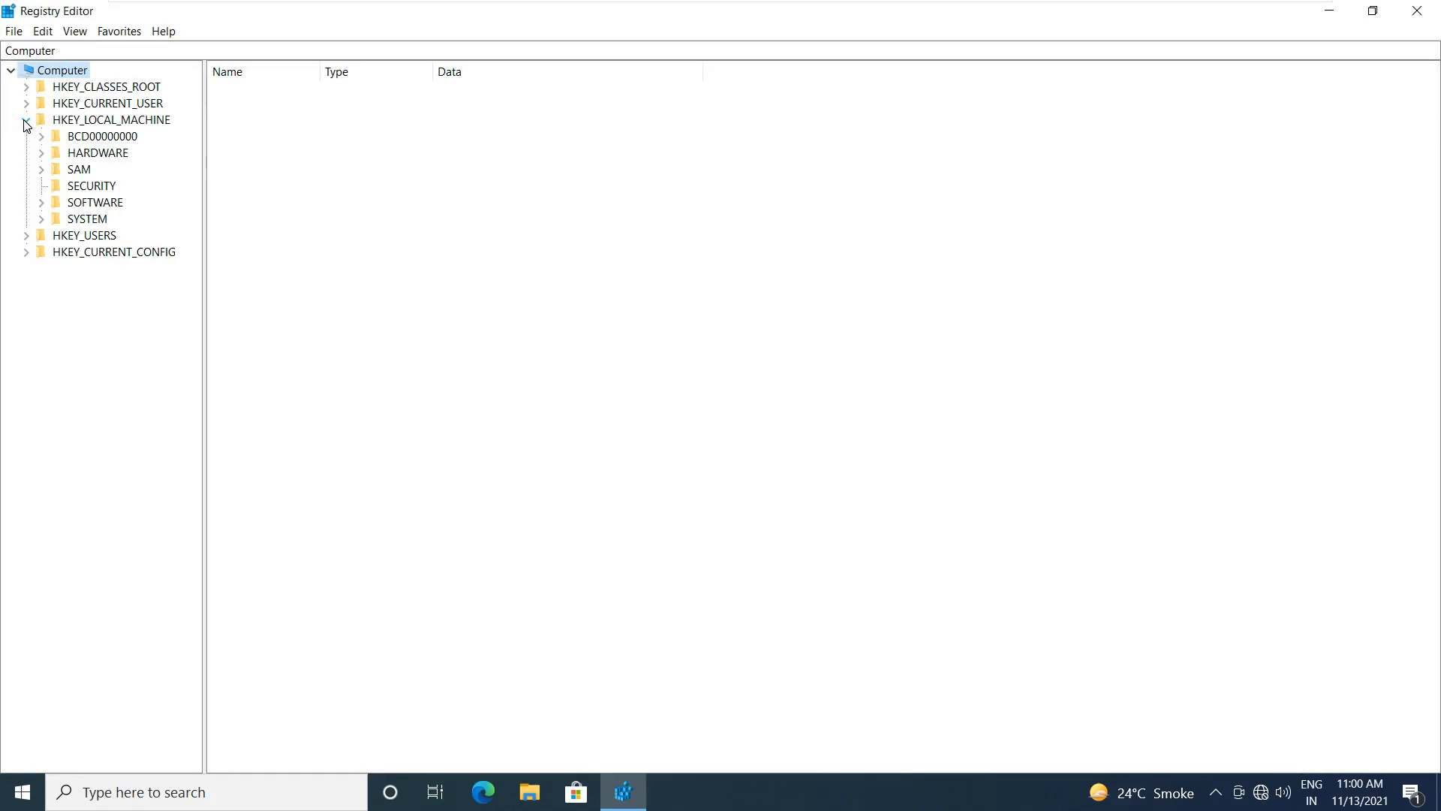
{"action": "left_click", "coordinate": [42, 203]}
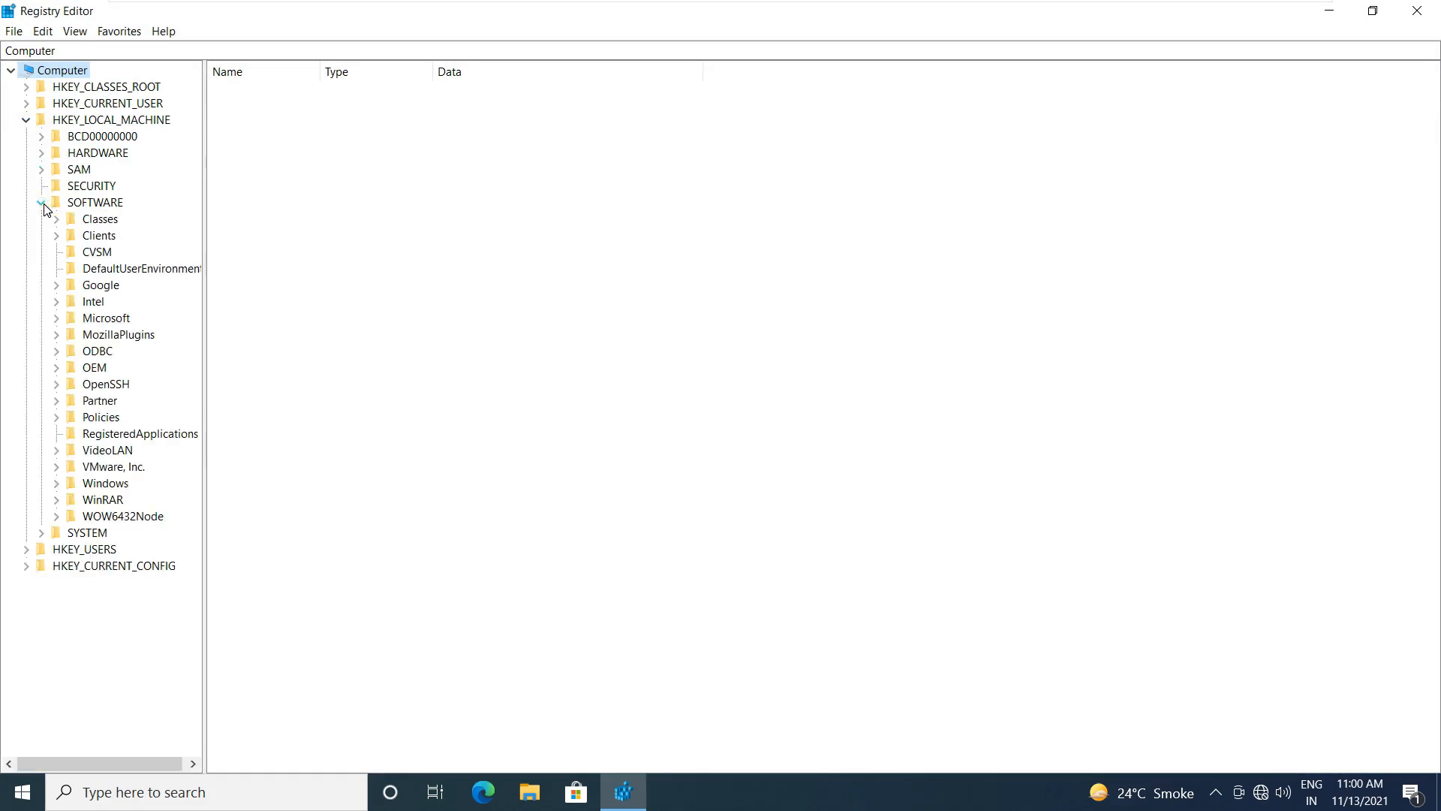
{"action": "left_click", "coordinate": [107, 206]}
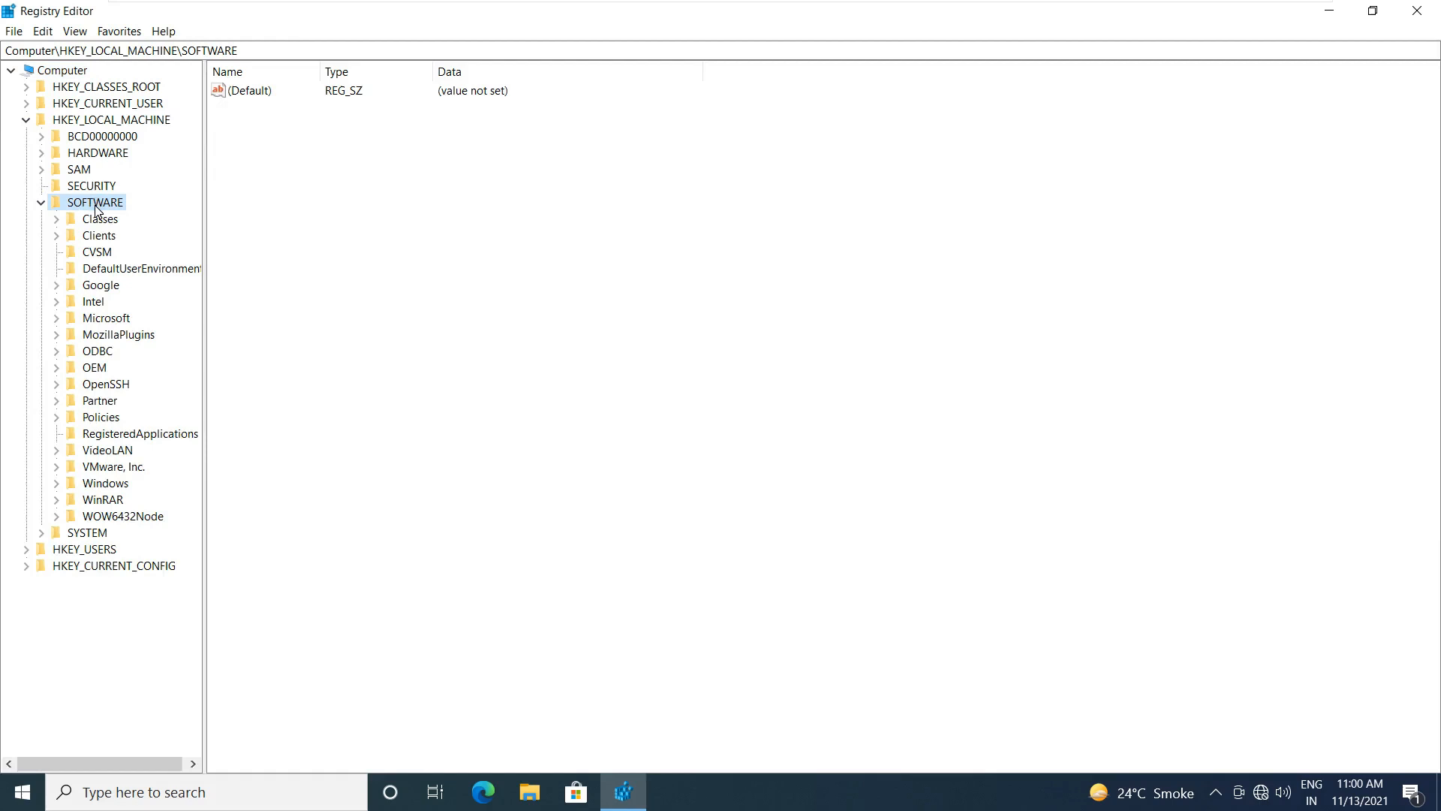
{"action": "left_click", "coordinate": [57, 317]}
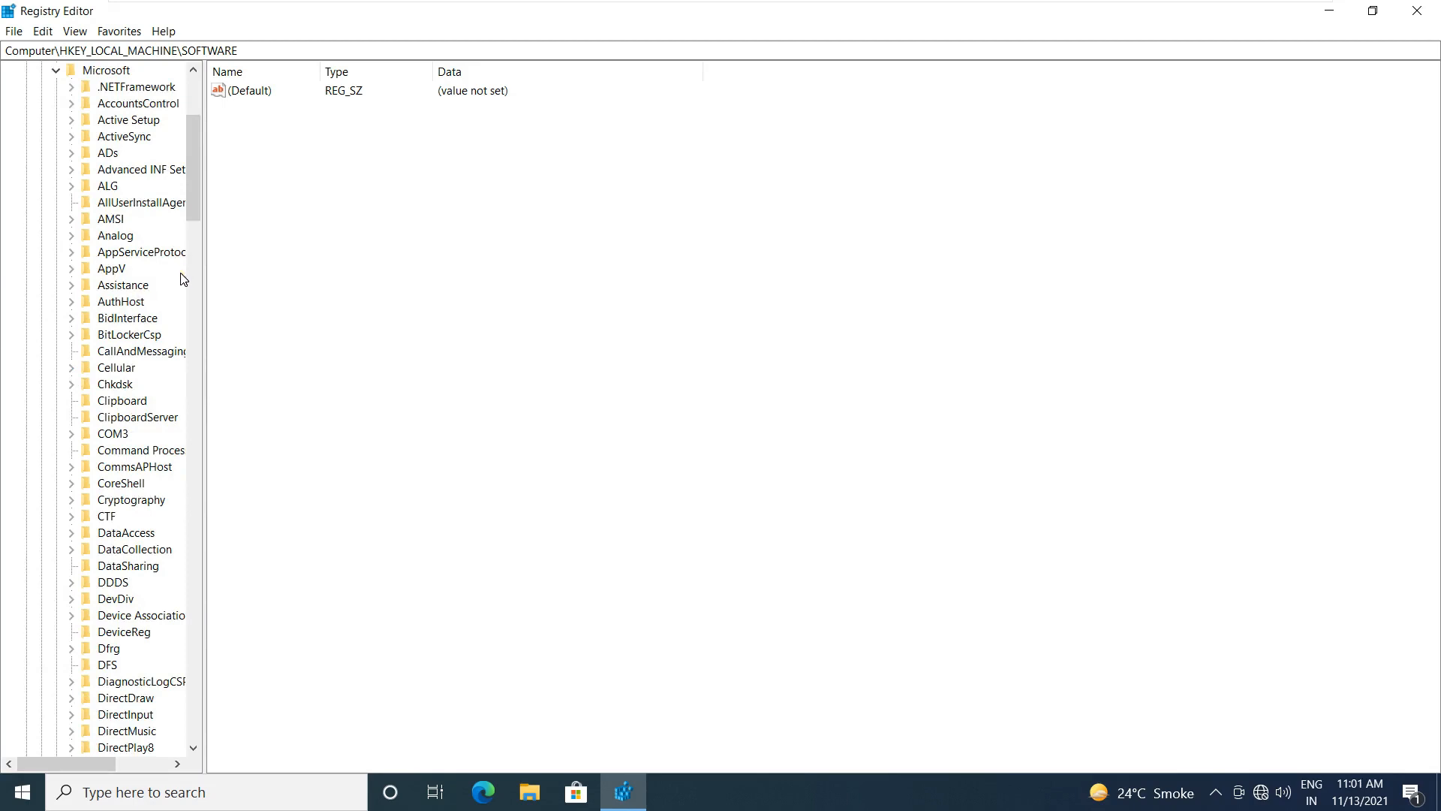
{"action": "left_click_drag", "start_coordinate": [193, 169], "coordinate": [203, 699]}
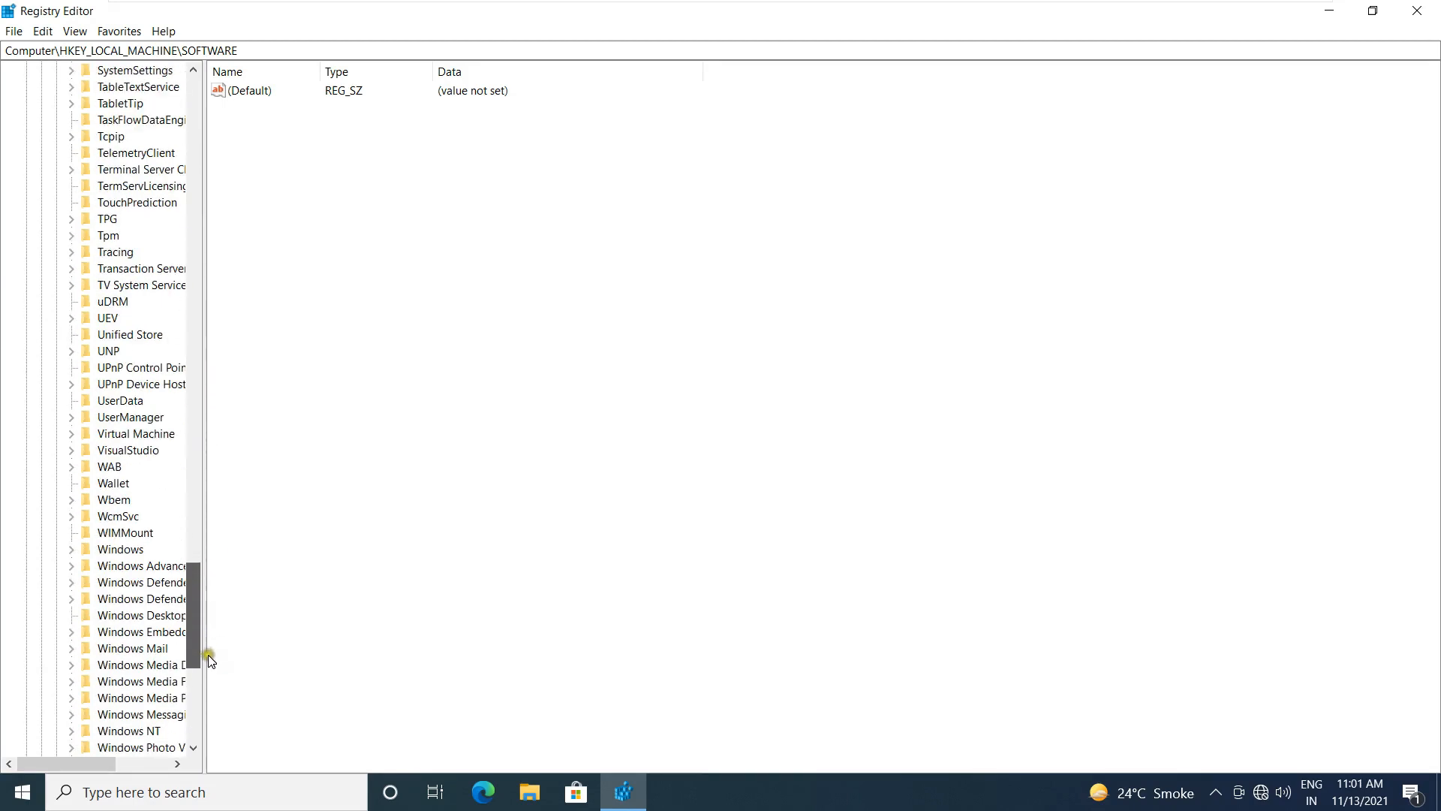
Select and expand the WindowsUpdate key, focusing its value list
{"action": "left_click", "coordinate": [136, 615]}
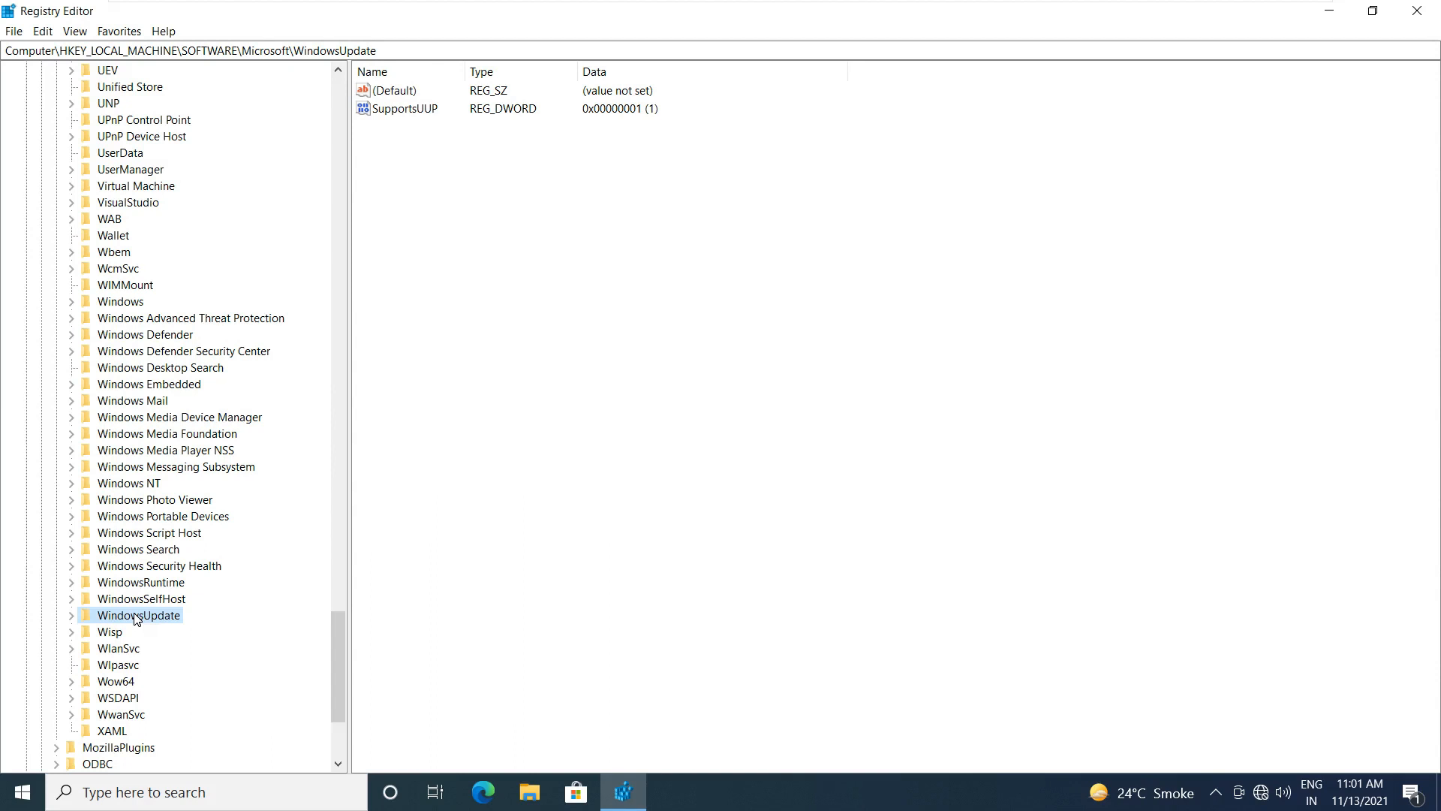
{"action": "double_click", "coordinate": [141, 616]}
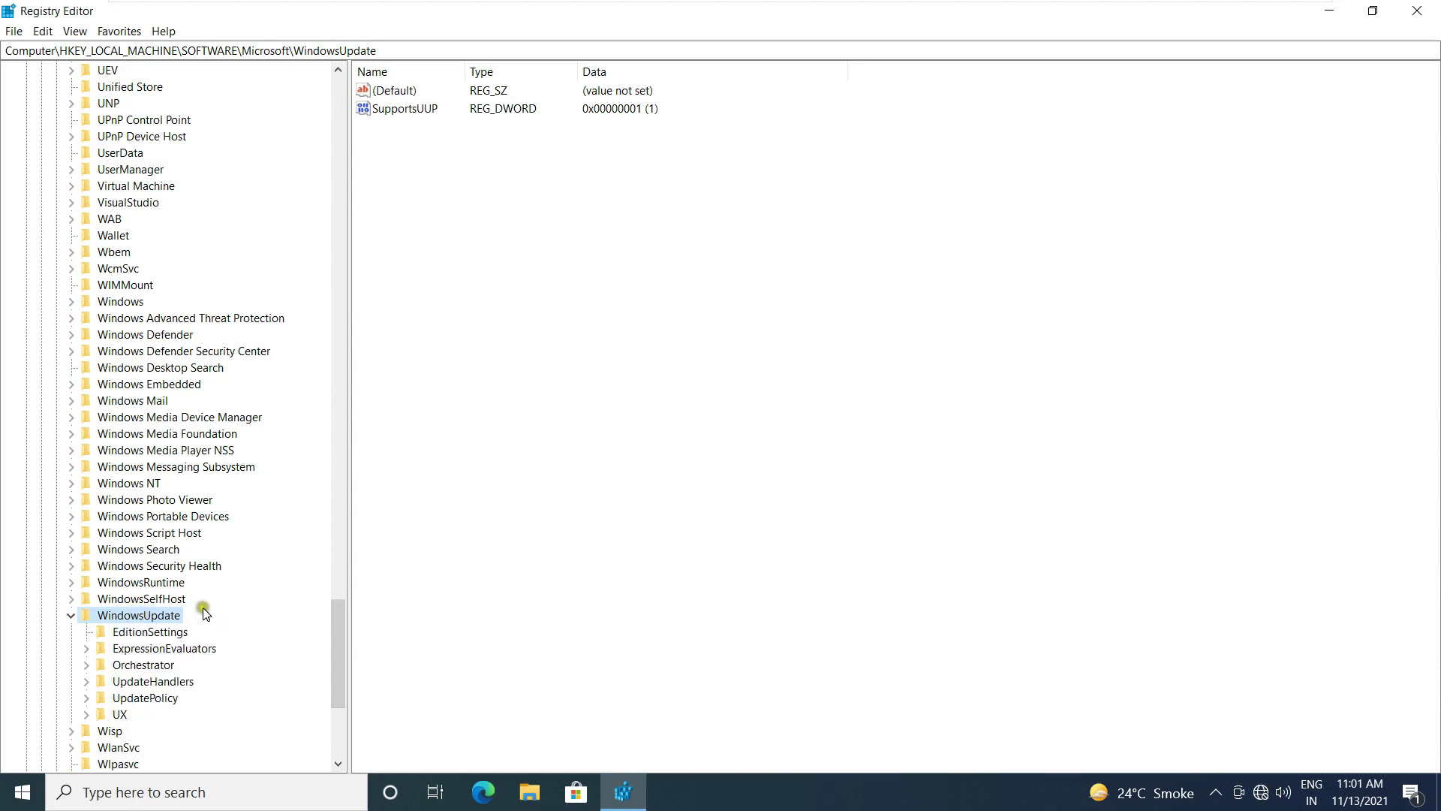
{"action": "left_click", "coordinate": [698, 347]}
{"action": "left_click", "coordinate": [555, 240]}
Add a DWORD value TargetReleaseVersion under WindowsUpdate and set its data to 1
{"action": "right_click", "coordinate": [556, 241]}
{"action": "mouse_move", "coordinate": [598, 247]}
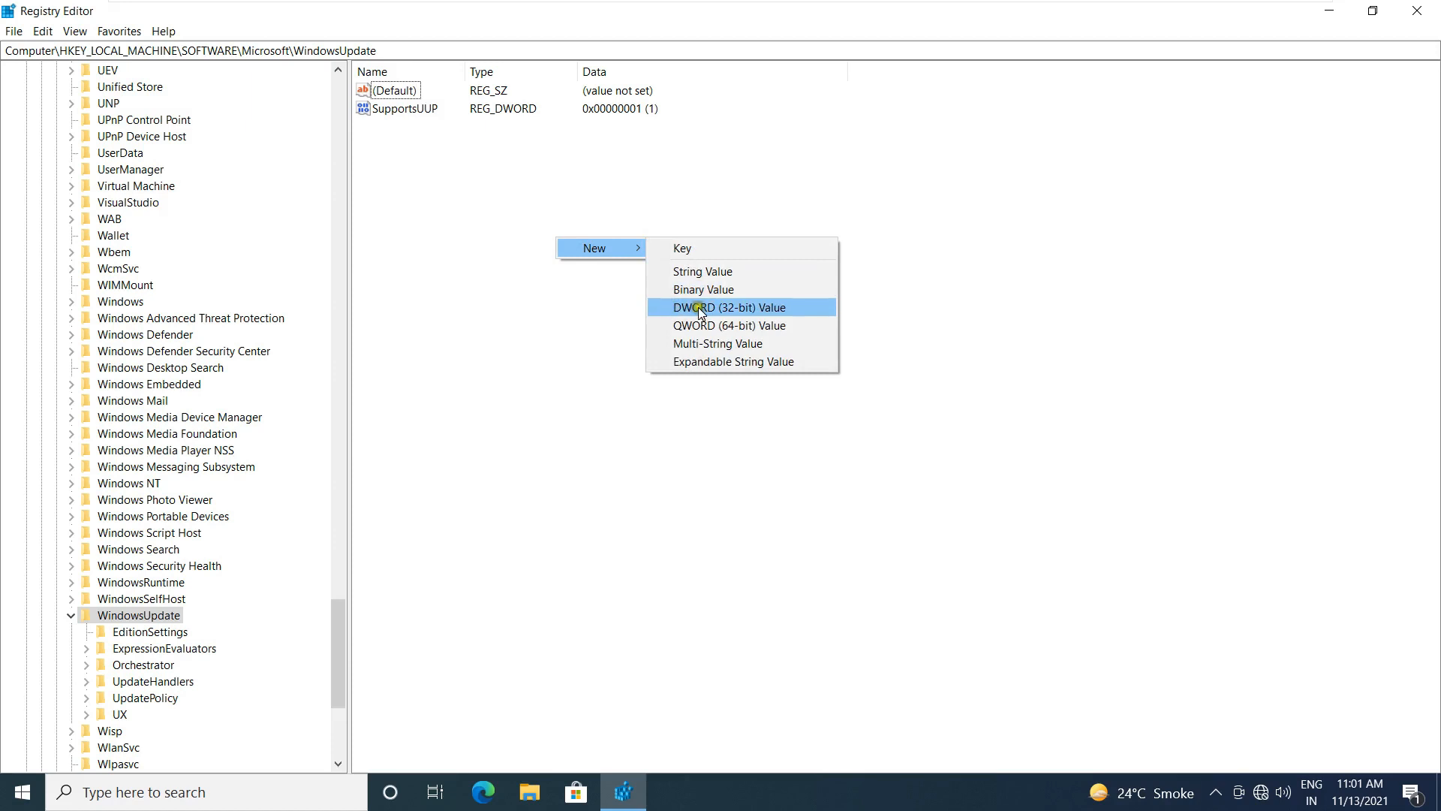
{"action": "left_click", "coordinate": [769, 307]}
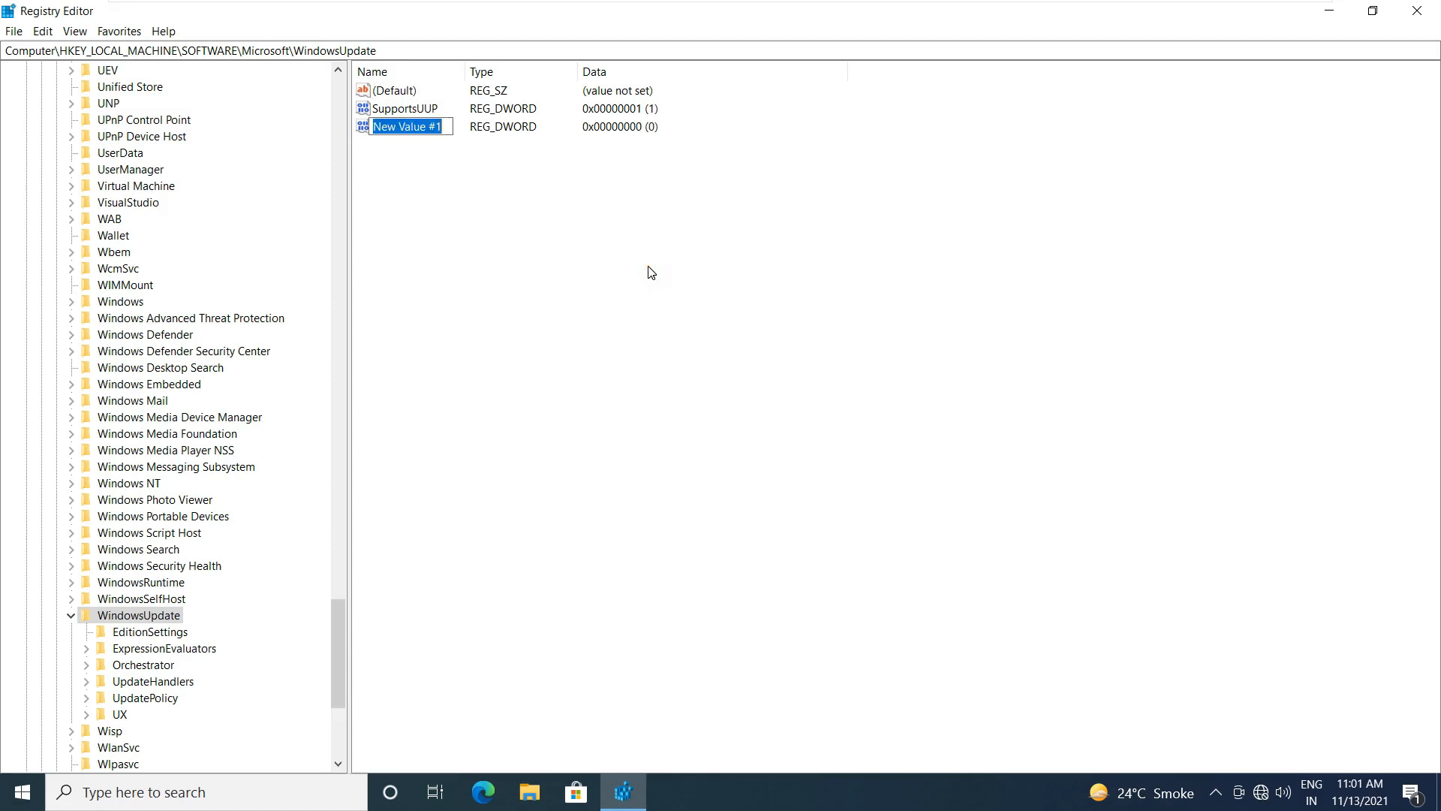
{"action": "type", "text": "TargetReleaseVersion"}
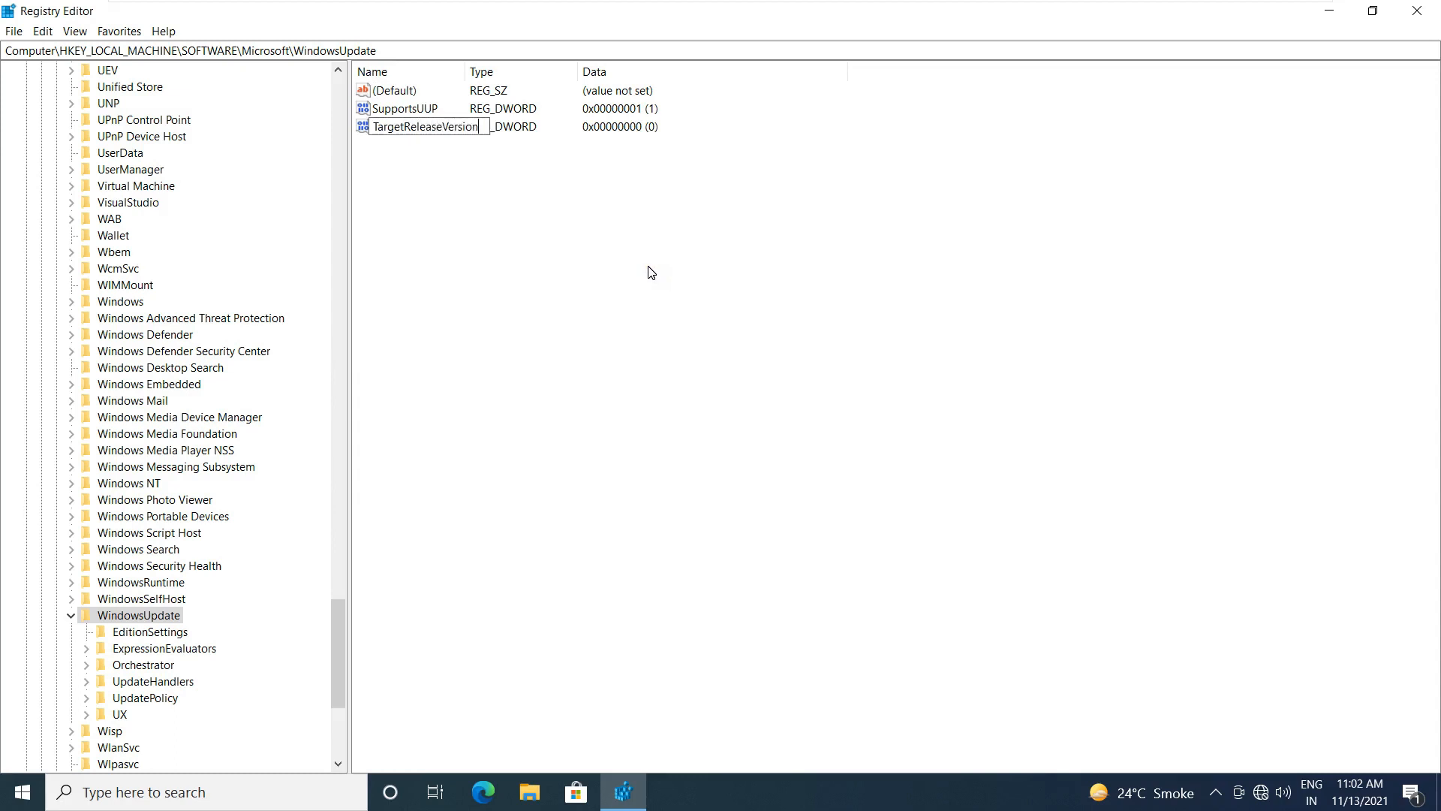
{"action": "key", "text": "Return"}
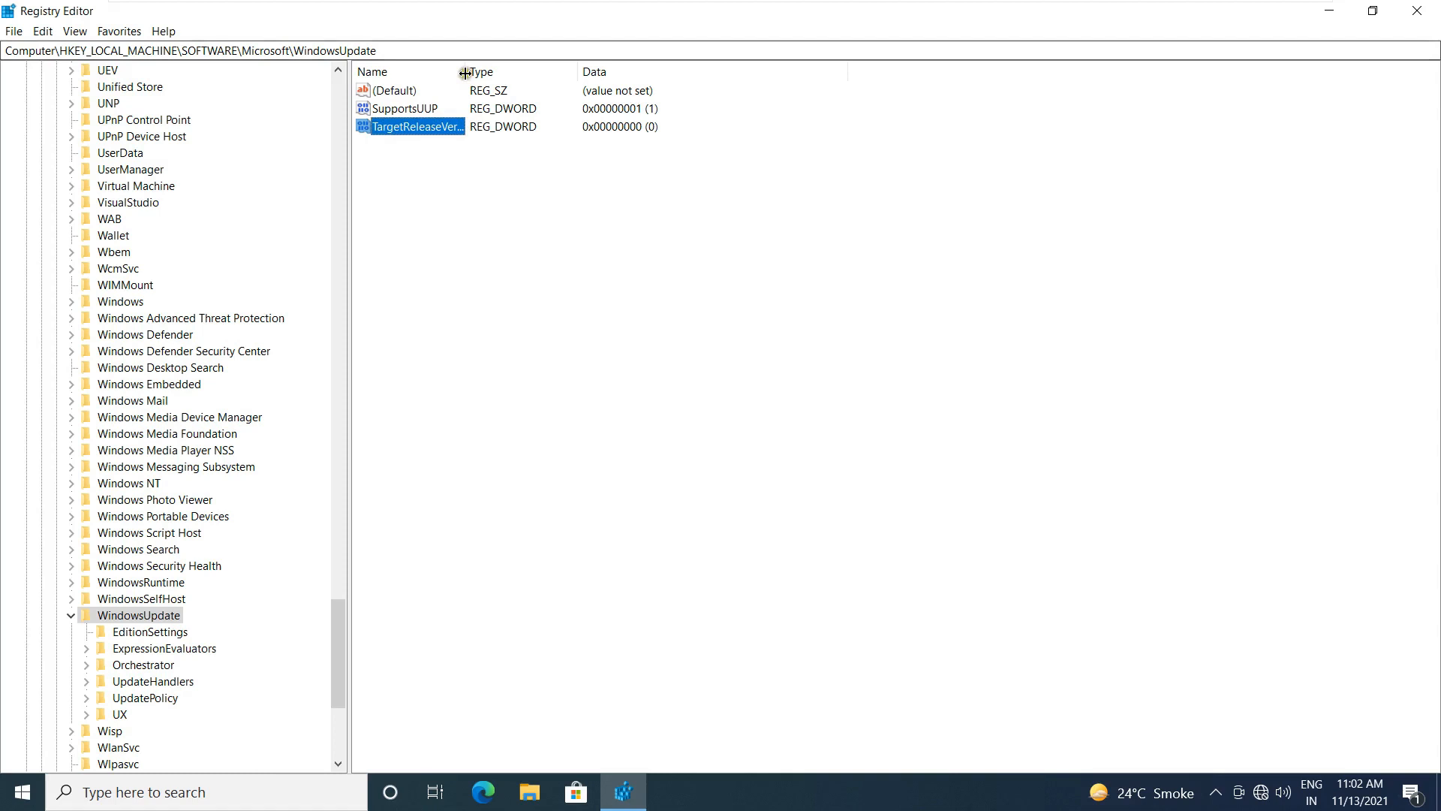
{"action": "left_click_drag", "start_coordinate": [470, 72], "coordinate": [591, 71]}
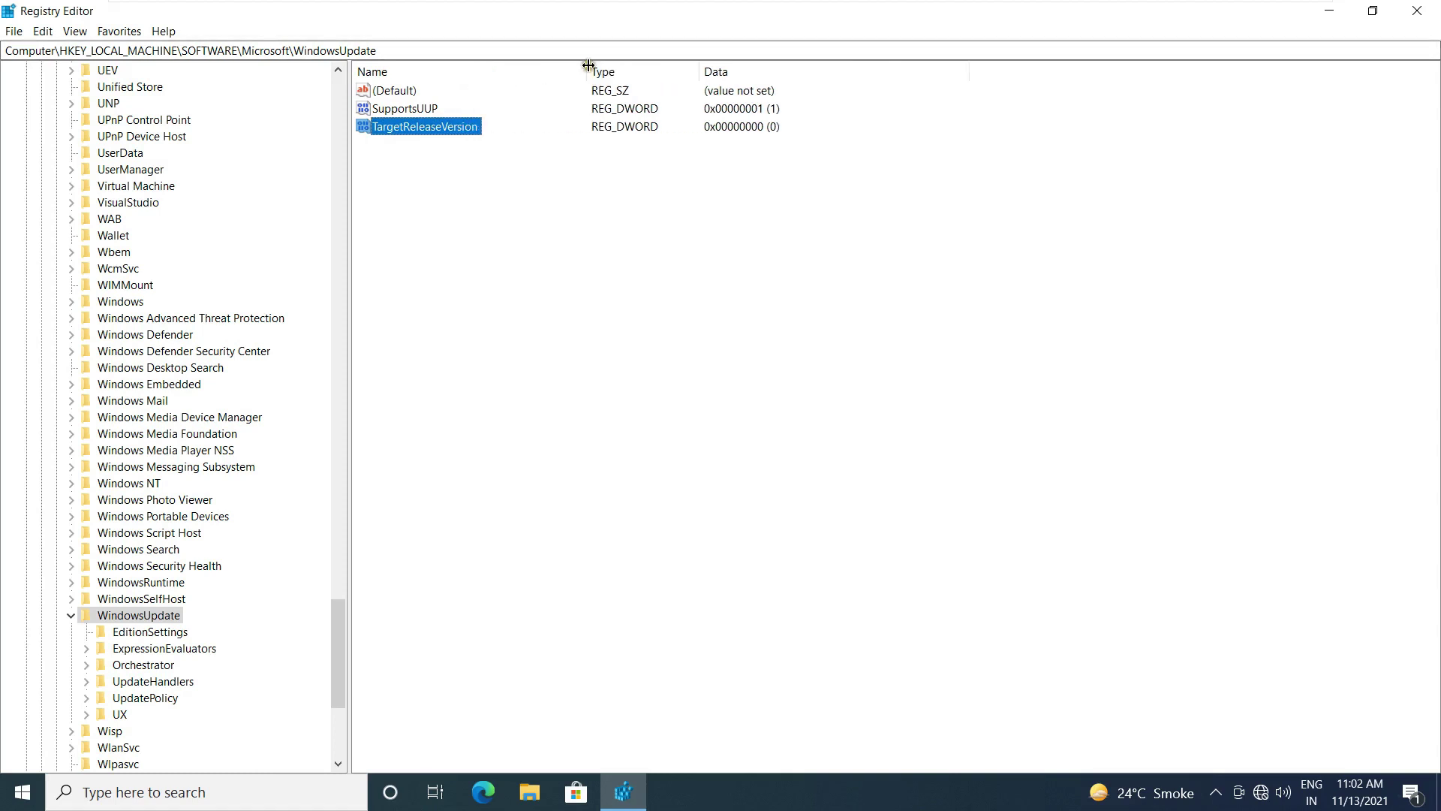
{"action": "double_click", "coordinate": [455, 133]}
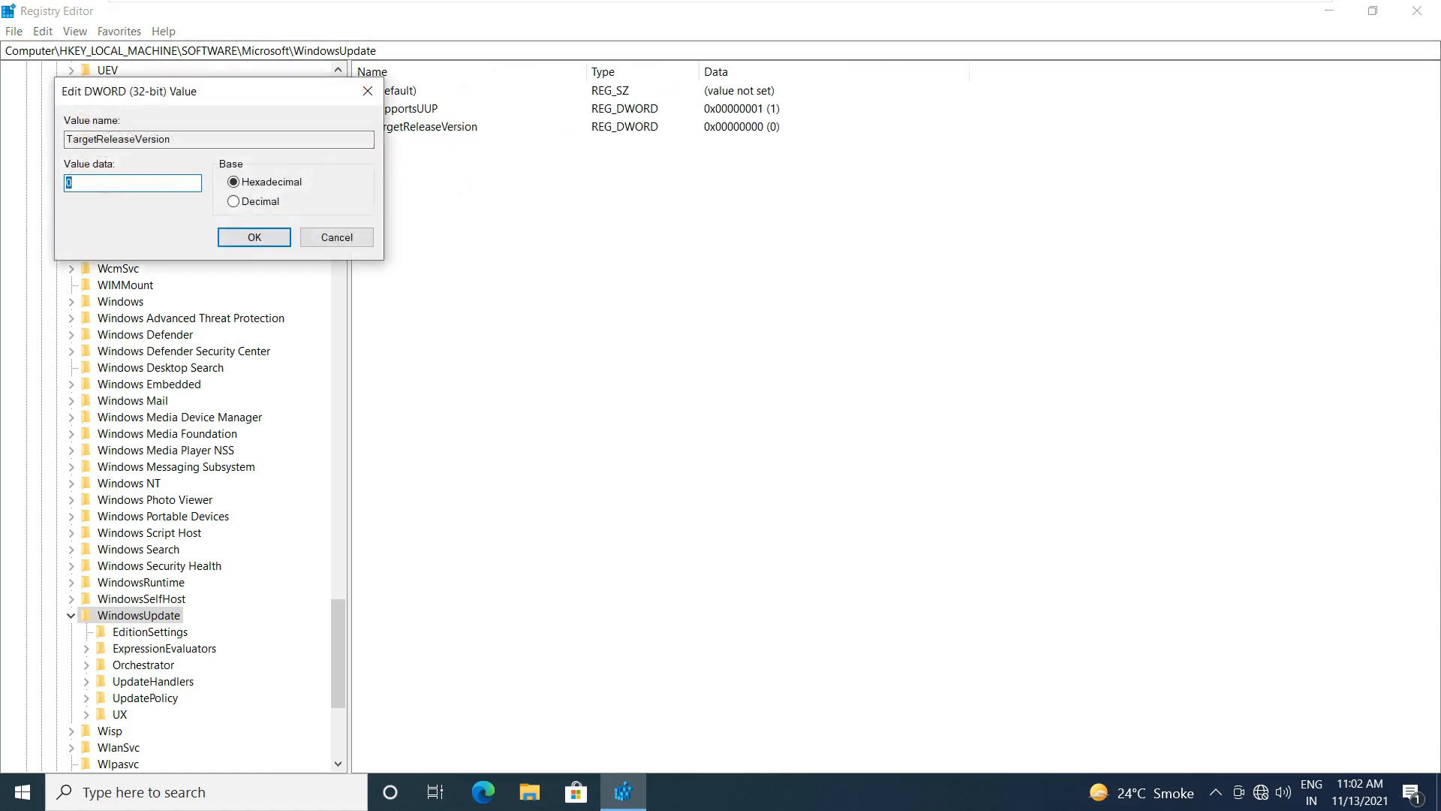
{"action": "type", "text": "1"}
{"action": "left_click", "coordinate": [256, 237]}
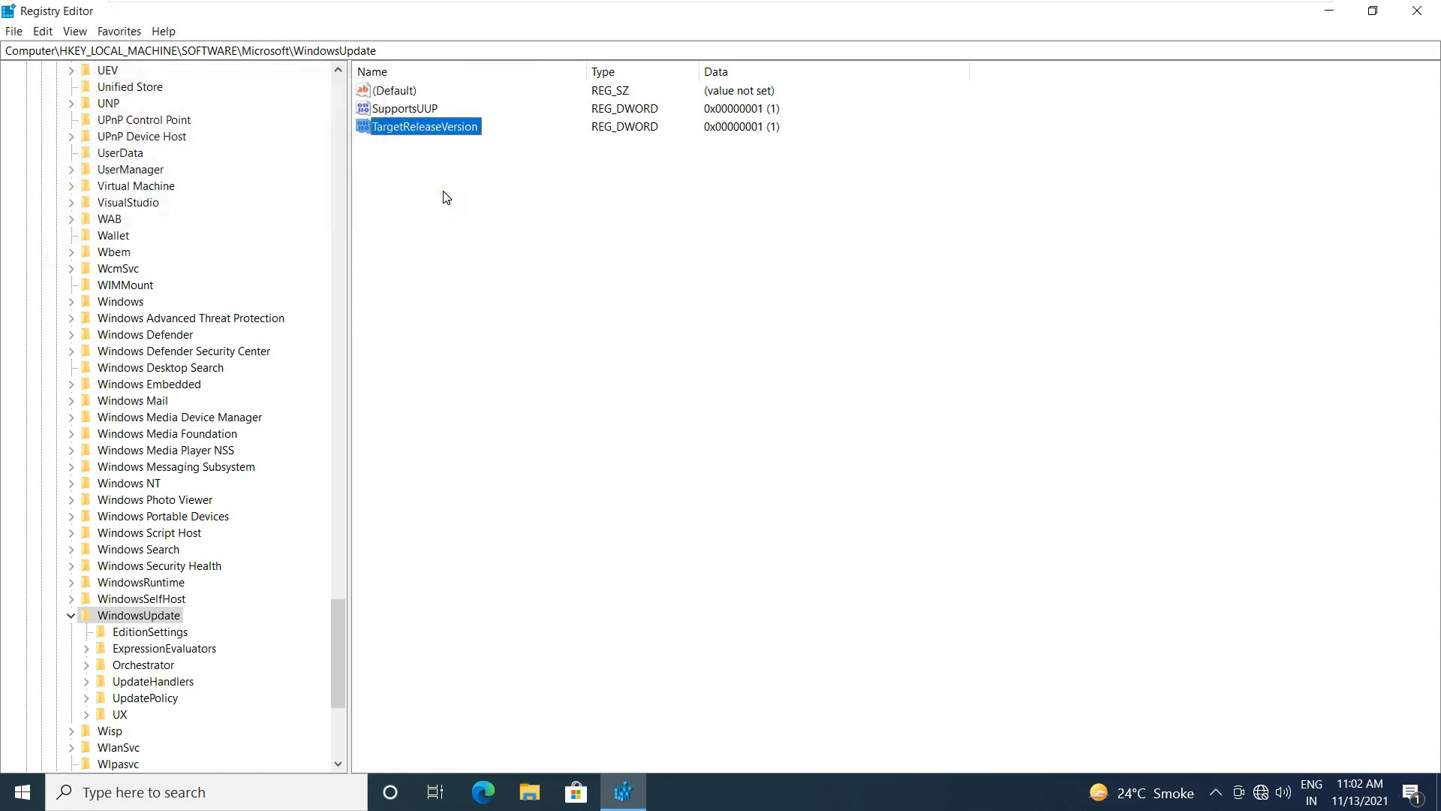
{"action": "left_click", "coordinate": [436, 189]}
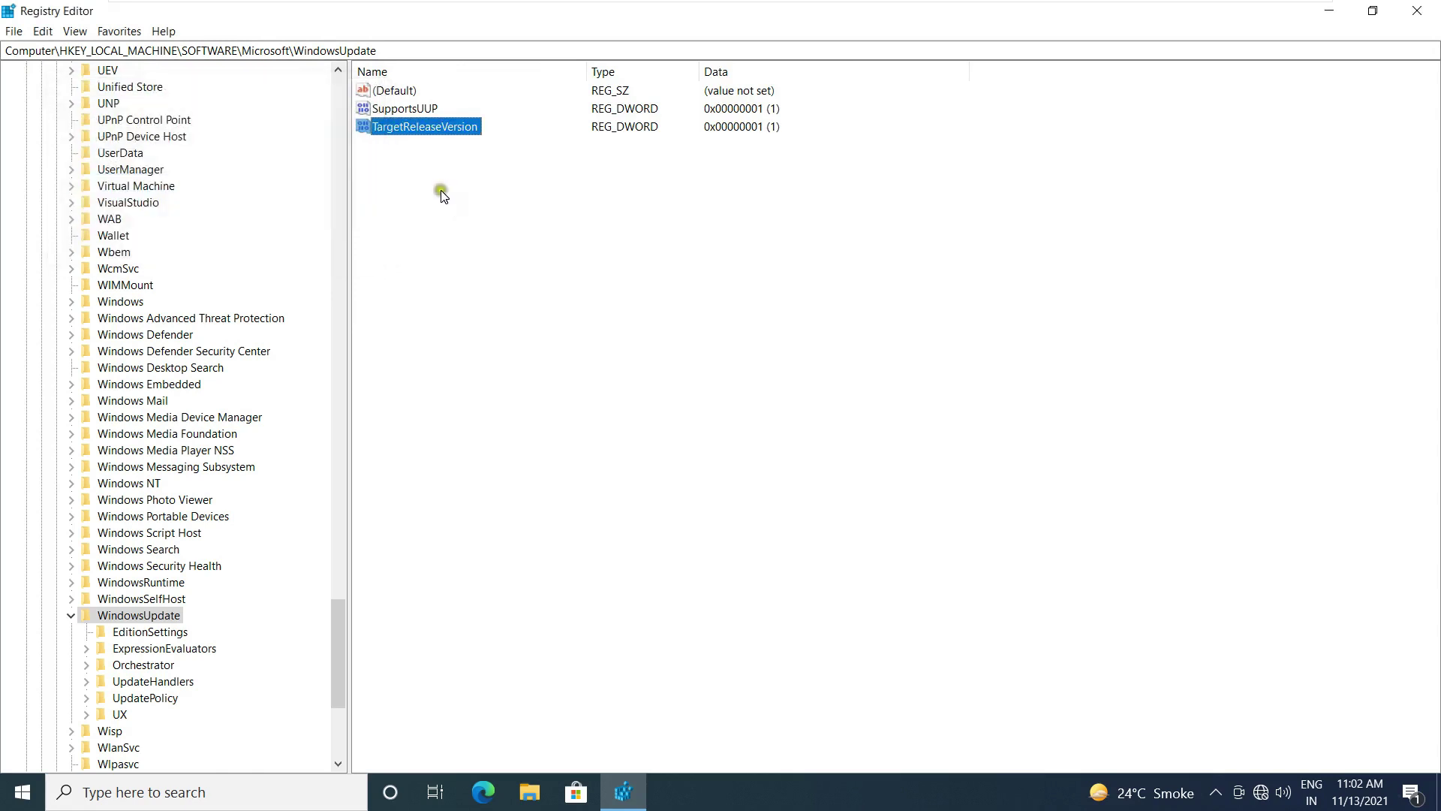
Add a string value ProductVersion under WindowsUpdate containing 'Windows 11'
{"action": "right_click", "coordinate": [435, 228]}
{"action": "mouse_move", "coordinate": [474, 233]}
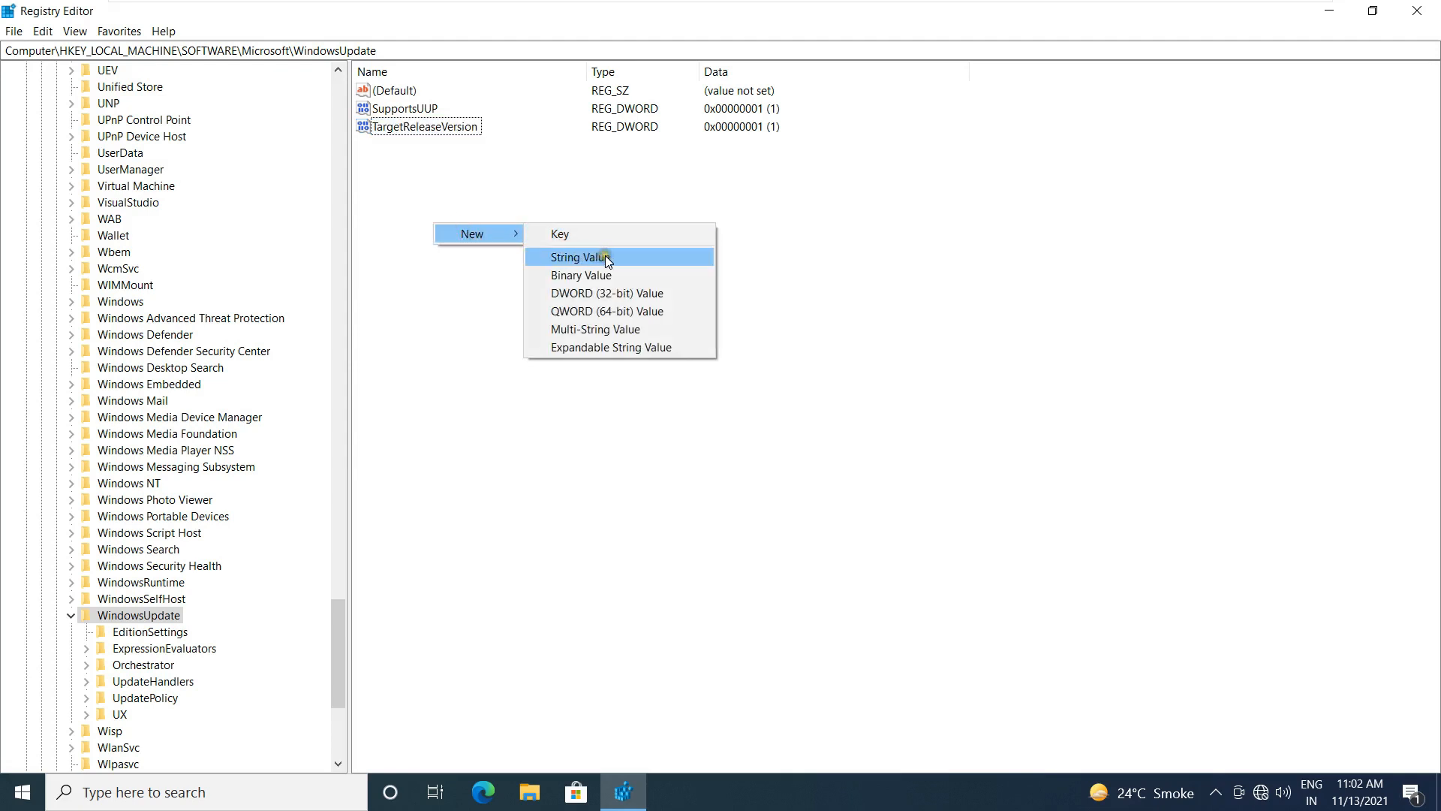
{"action": "left_click", "coordinate": [604, 256]}
{"action": "type", "text": "ProductVersion"}
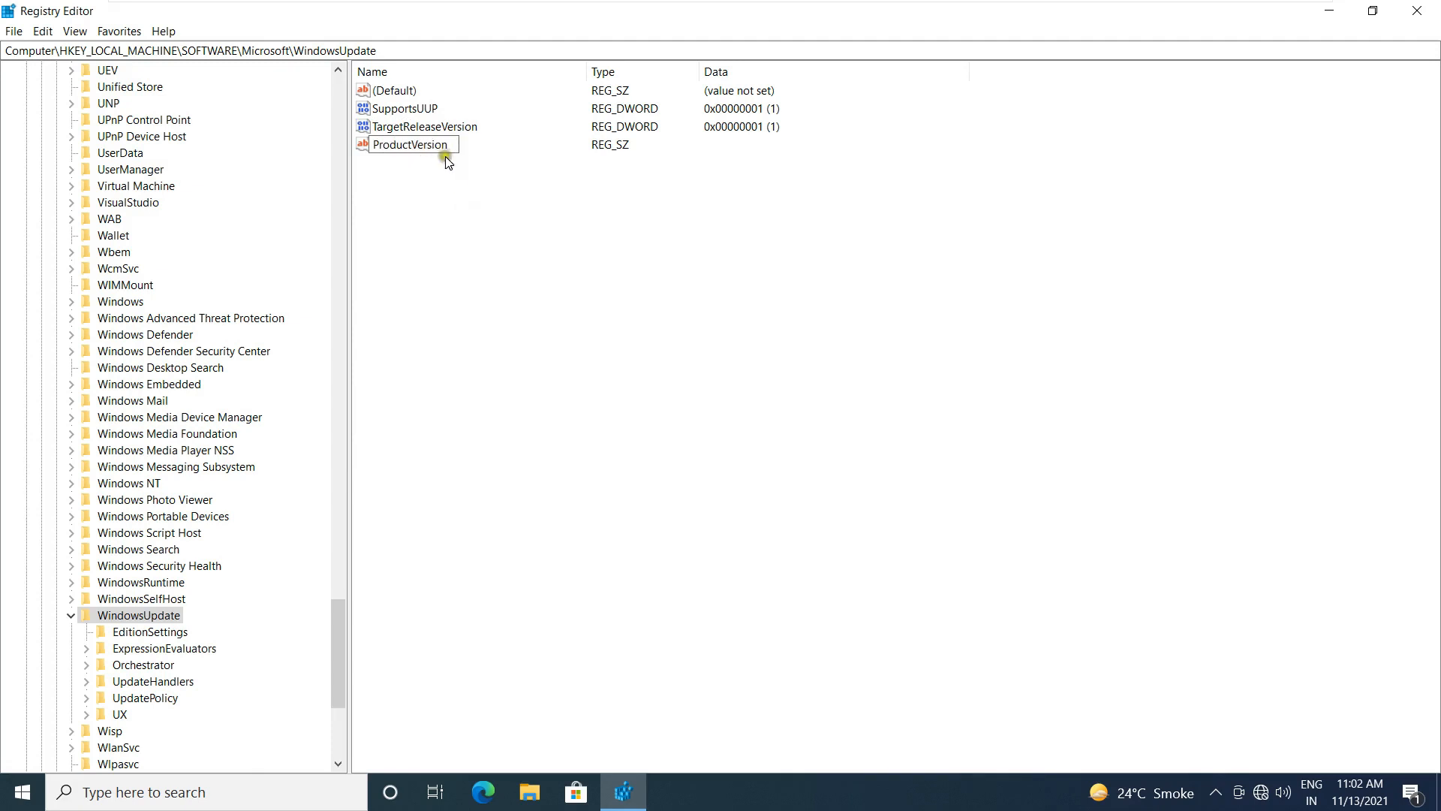
{"action": "key", "text": "Return"}
{"action": "double_click", "coordinate": [431, 150]}
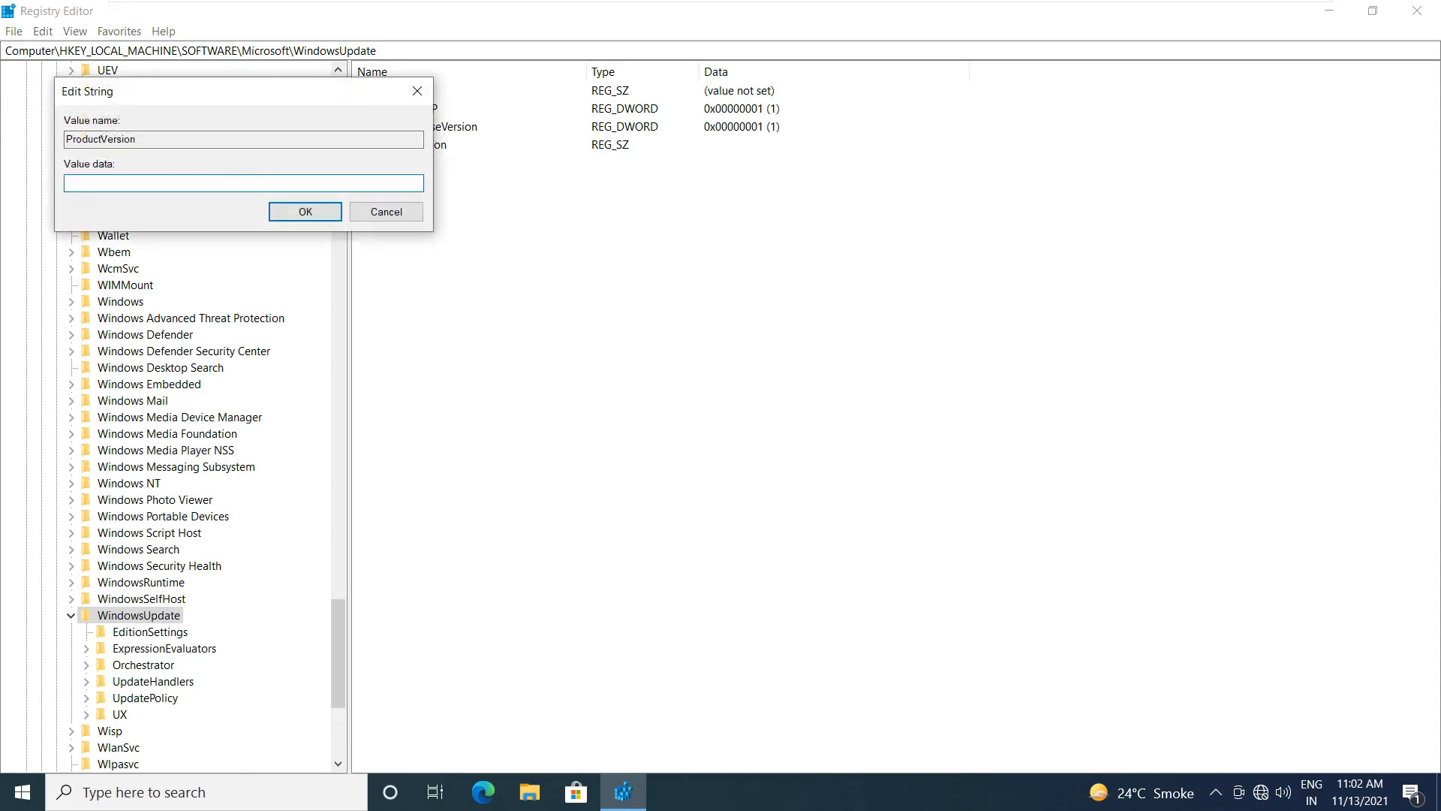
{"action": "type", "text": "Windows 11"}
{"action": "left_click", "coordinate": [305, 212]}
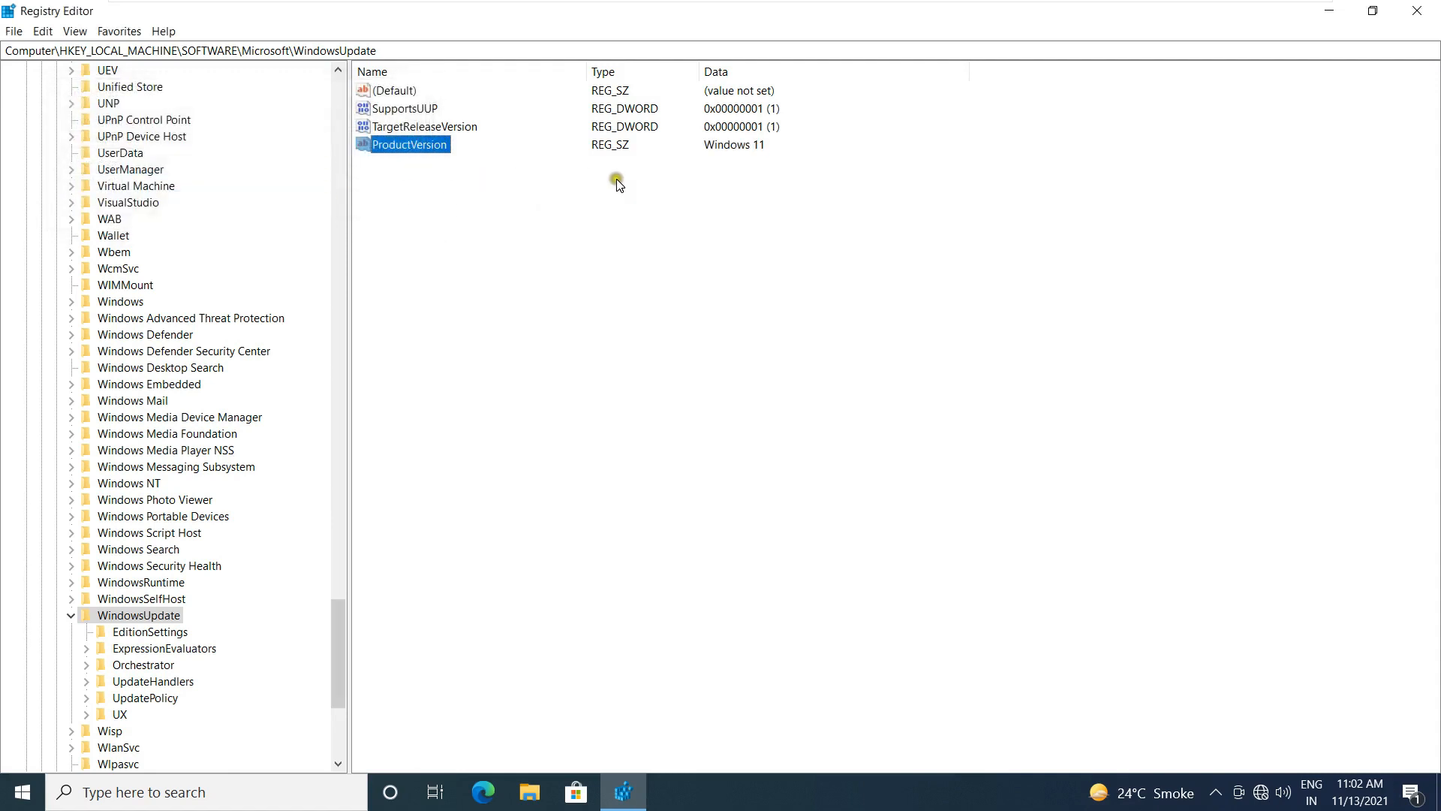
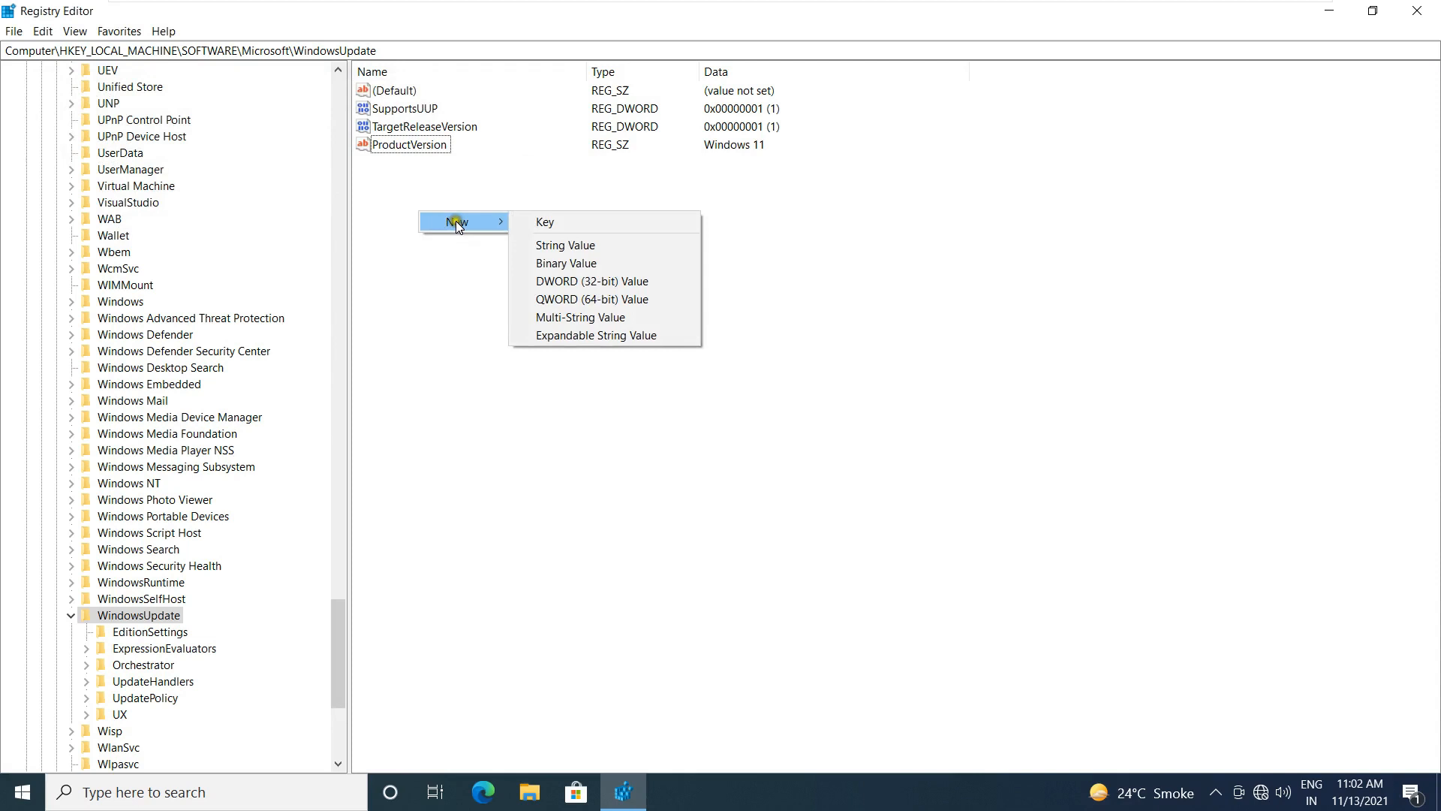
Create a new string value named TargetReleaseVersionInfo in the WindowsUpdate key
{"action": "left_click", "coordinate": [553, 247]}
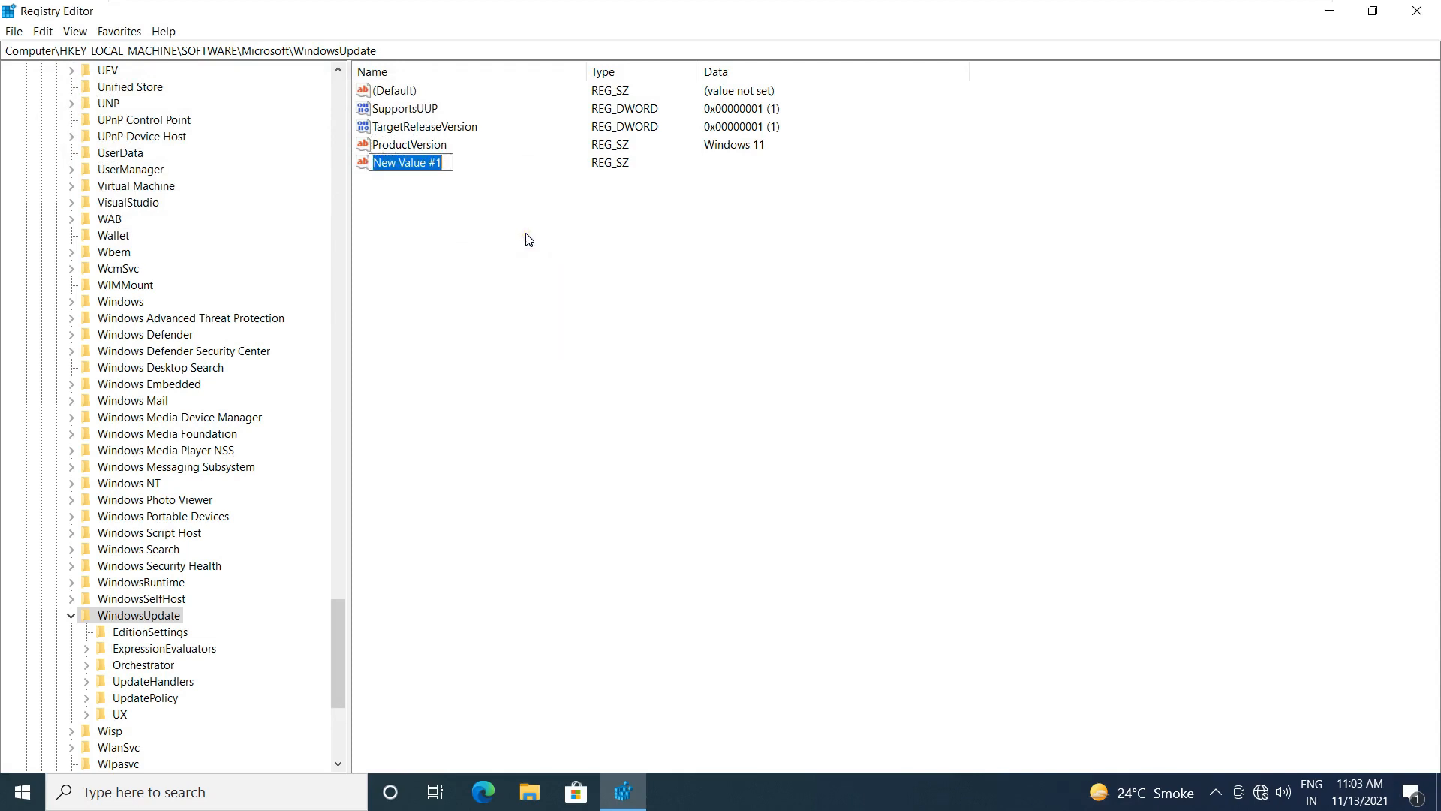
{"action": "type", "text": "TargetRele"}
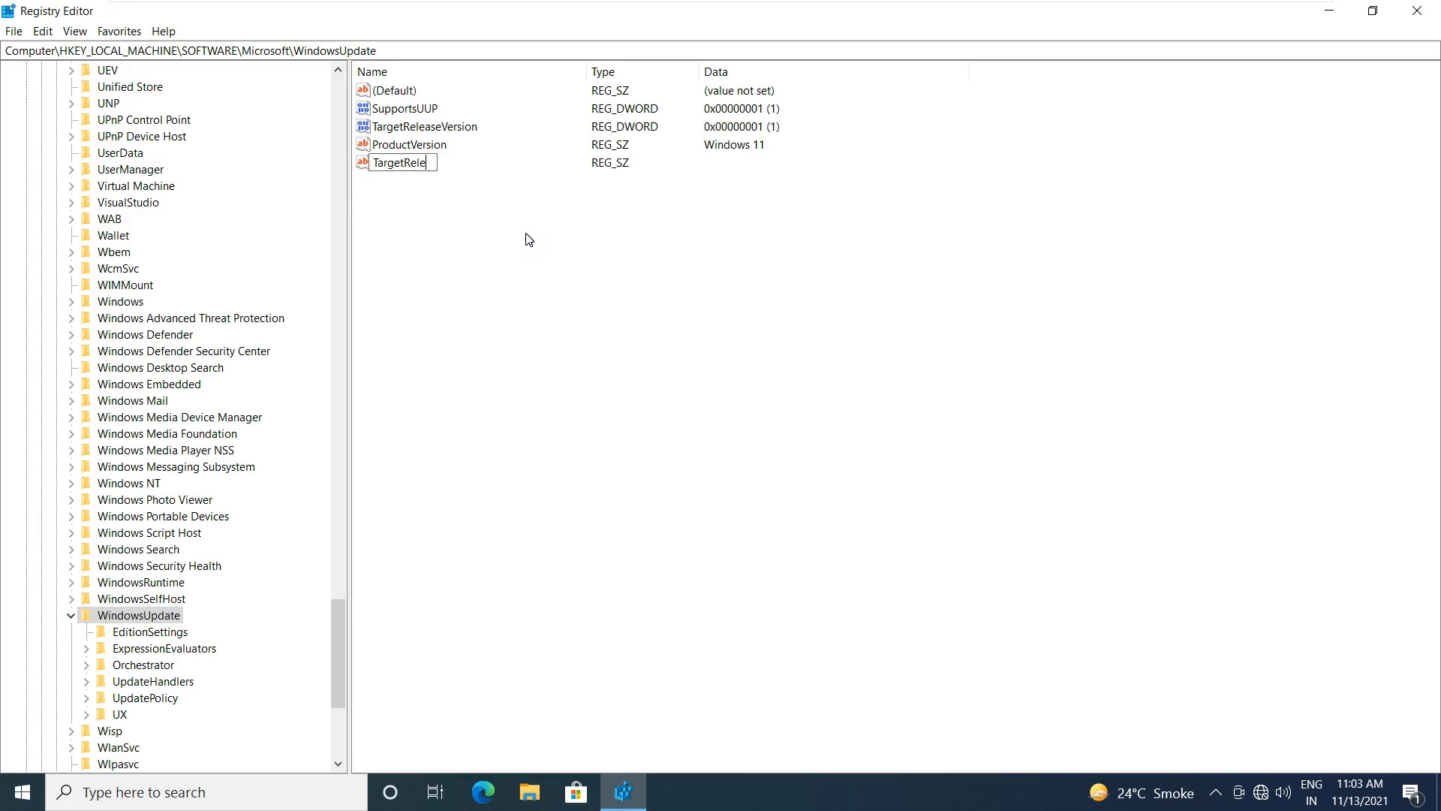
{"action": "type", "text": "aseVersionInfo"}
{"action": "left_click", "coordinate": [484, 222]}
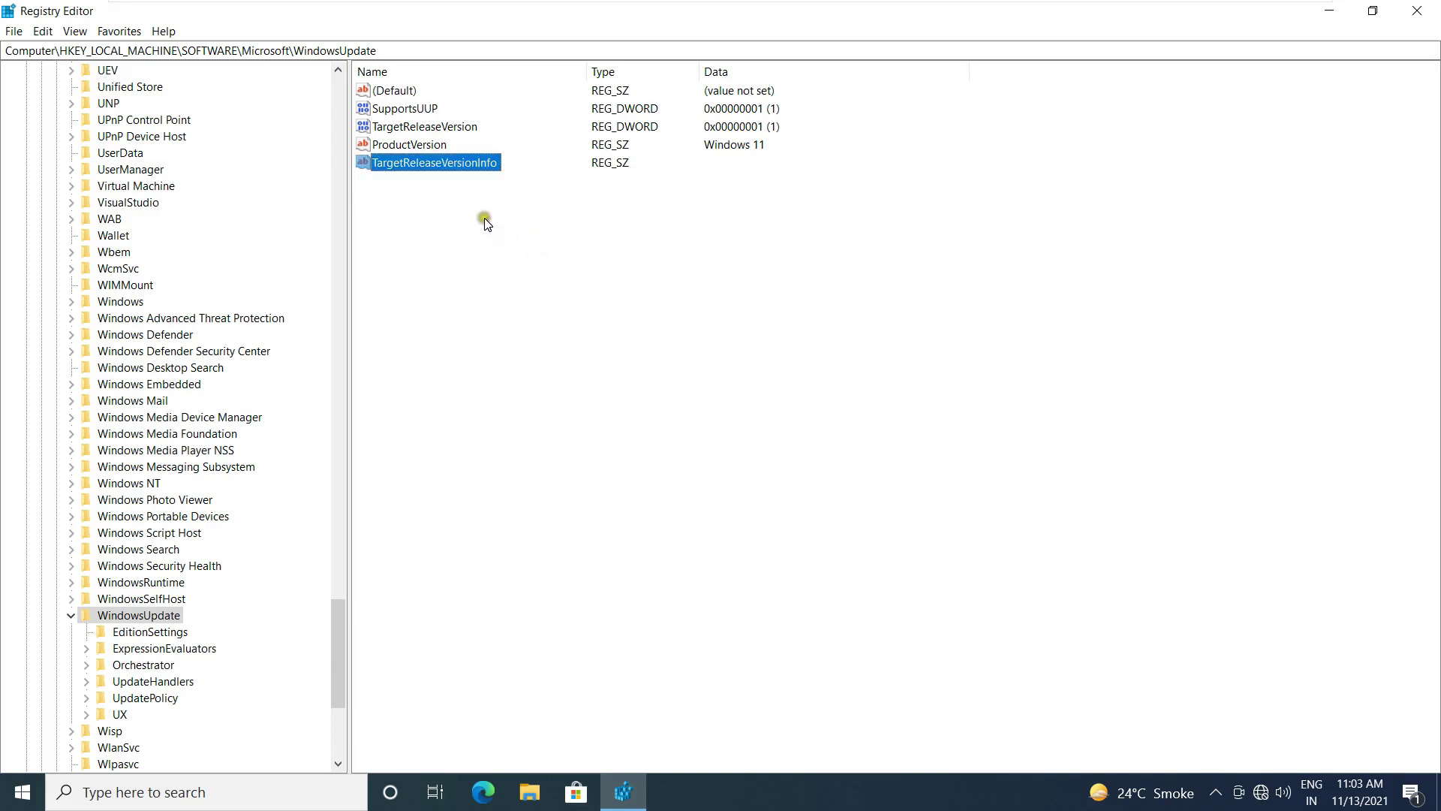
Set TargetReleaseVersionInfo's value data to 21H2 and save it
{"action": "double_click", "coordinate": [458, 167]}
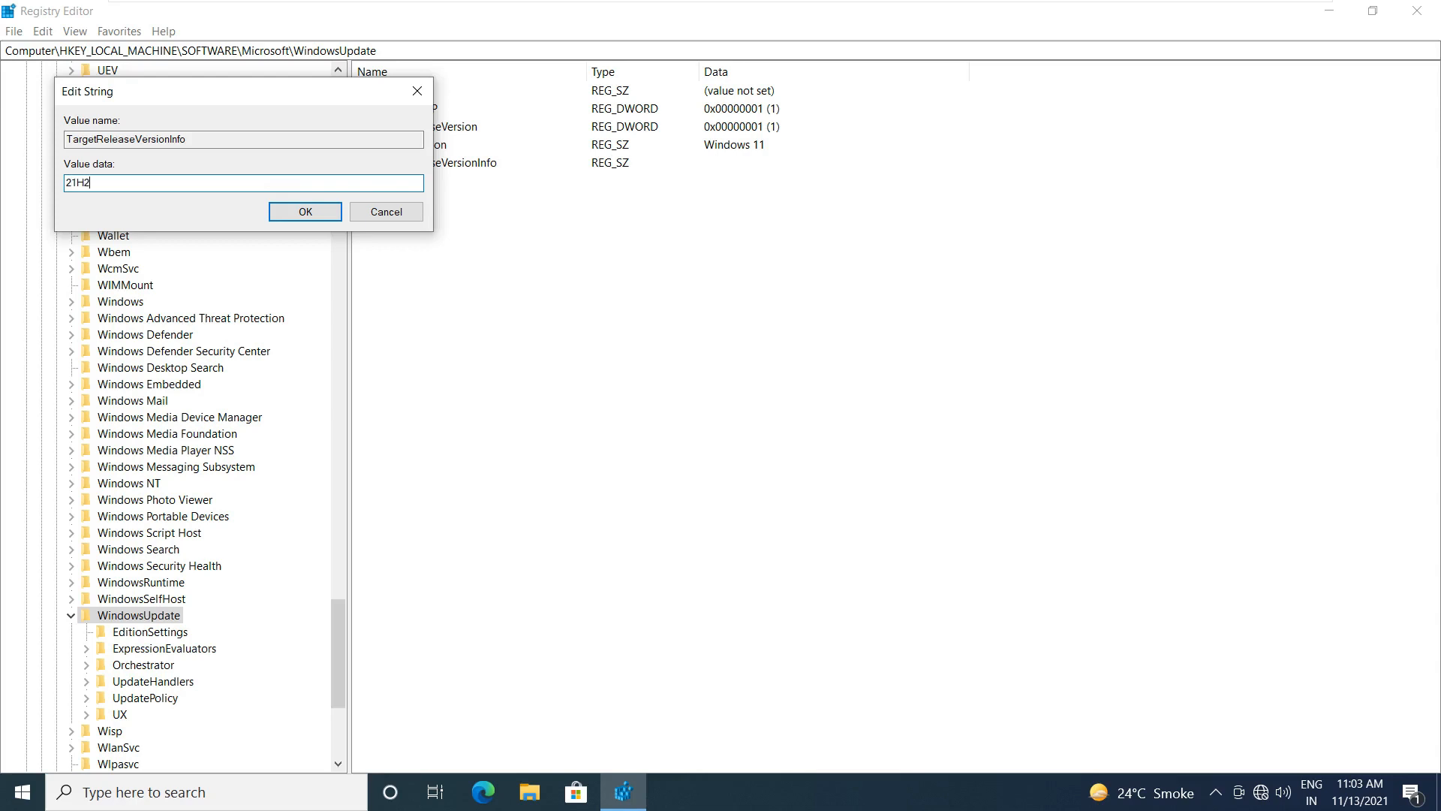
{"action": "left_click", "coordinate": [313, 216]}
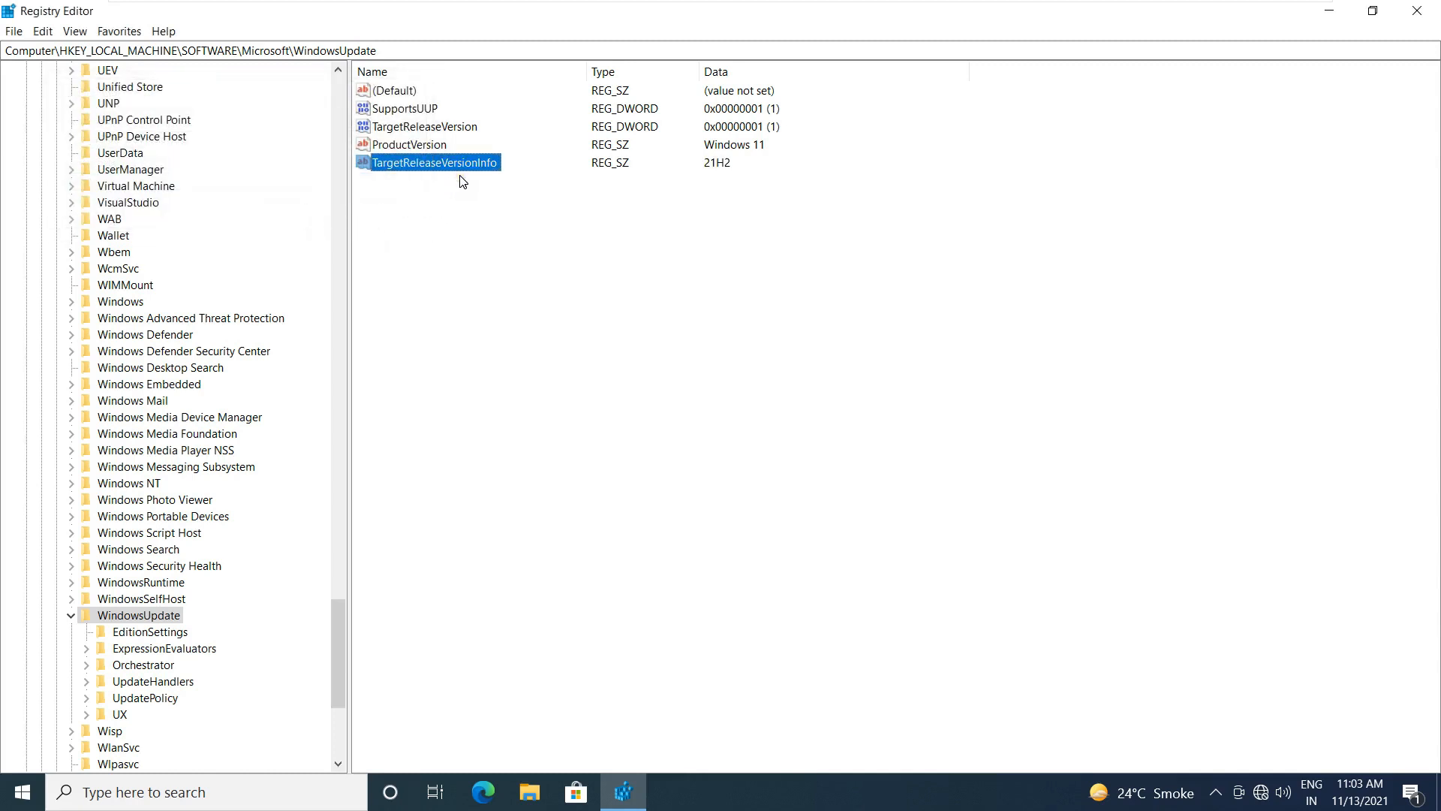
Close Registry Editor and restart the computer from the Start button's power menu
{"action": "left_click", "coordinate": [1416, 10]}
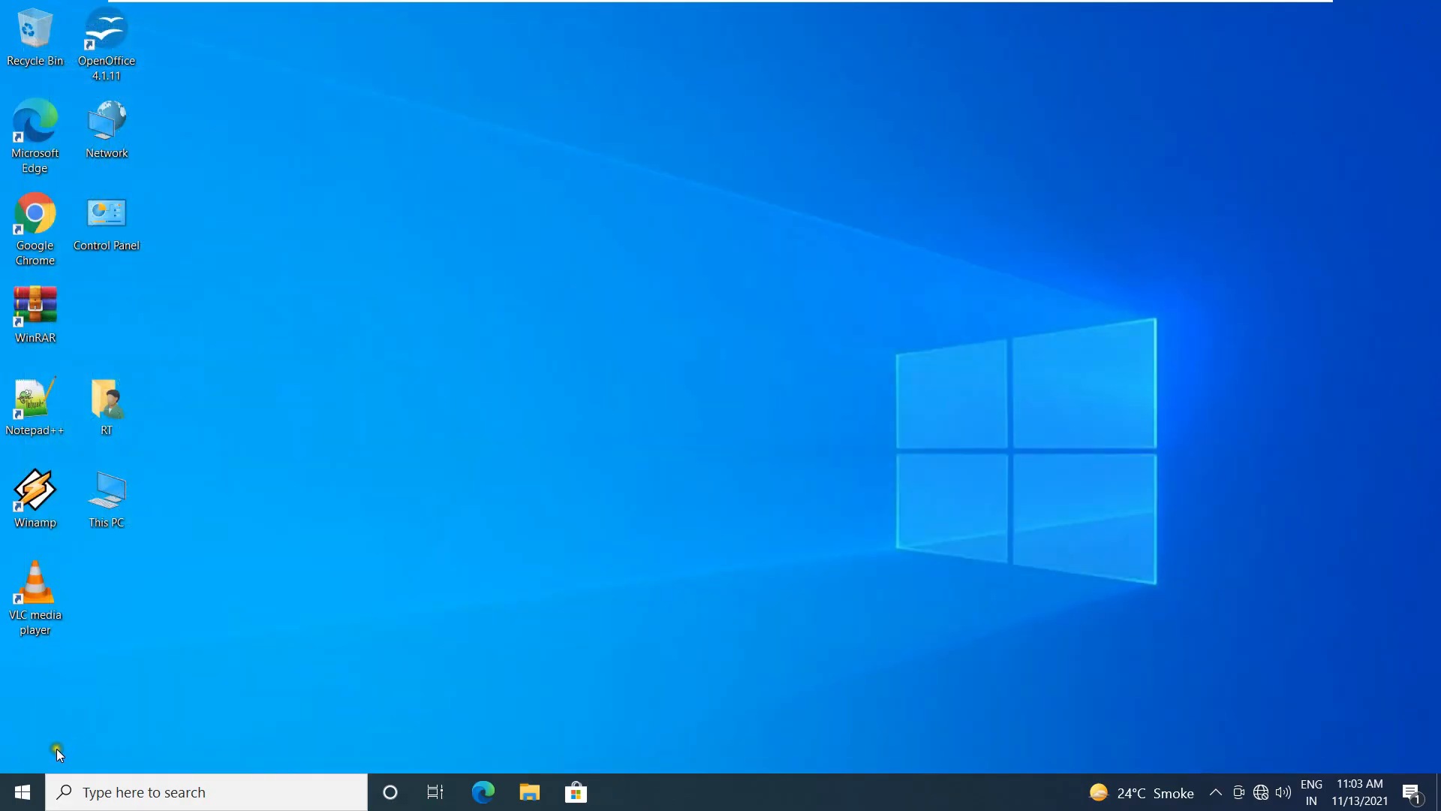
{"action": "right_click", "coordinate": [24, 791]}
{"action": "mouse_move", "coordinate": [105, 738]}
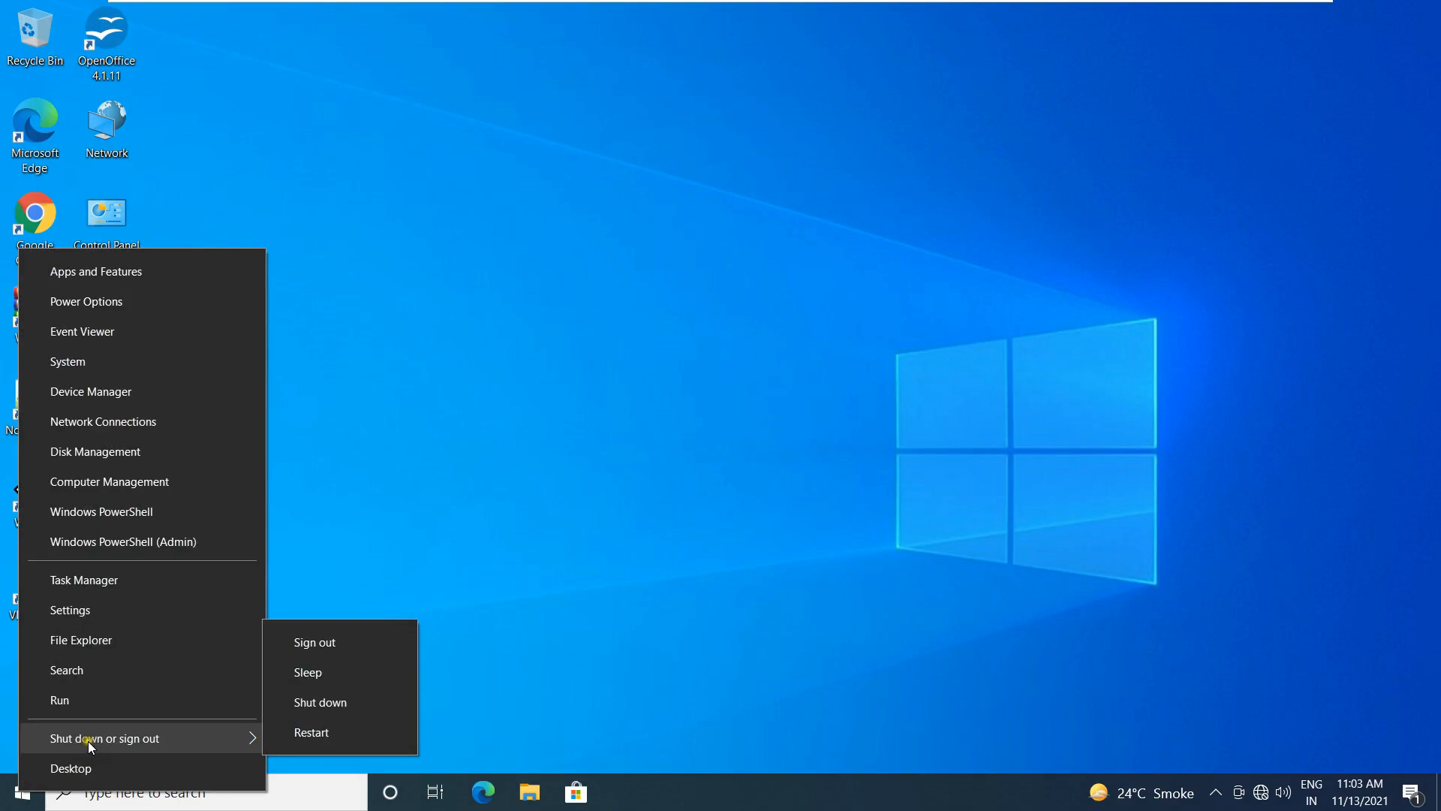
{"action": "left_click", "coordinate": [322, 732]}
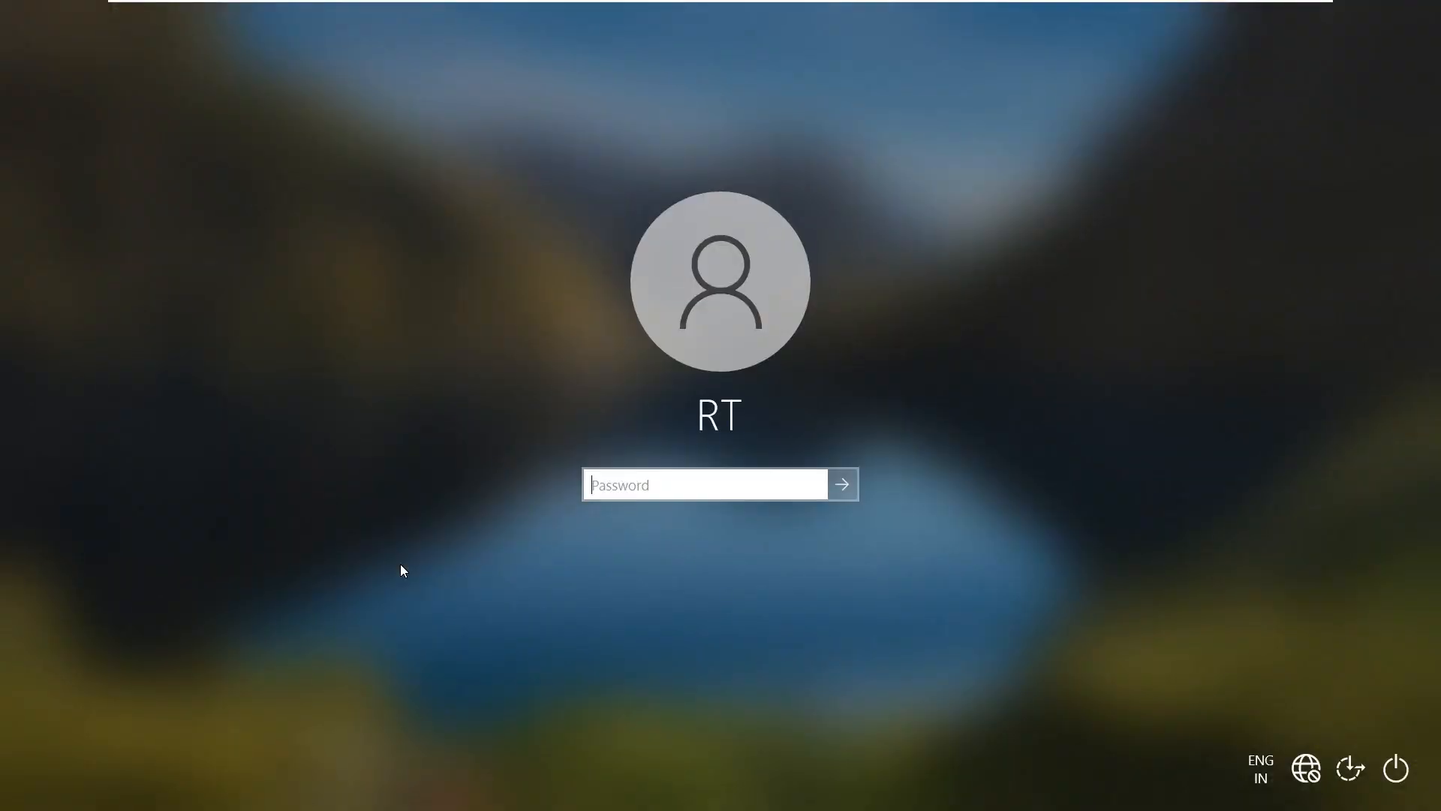
Sign back in with the account password to reach the desktop
{"action": "key", "text": "Return"}
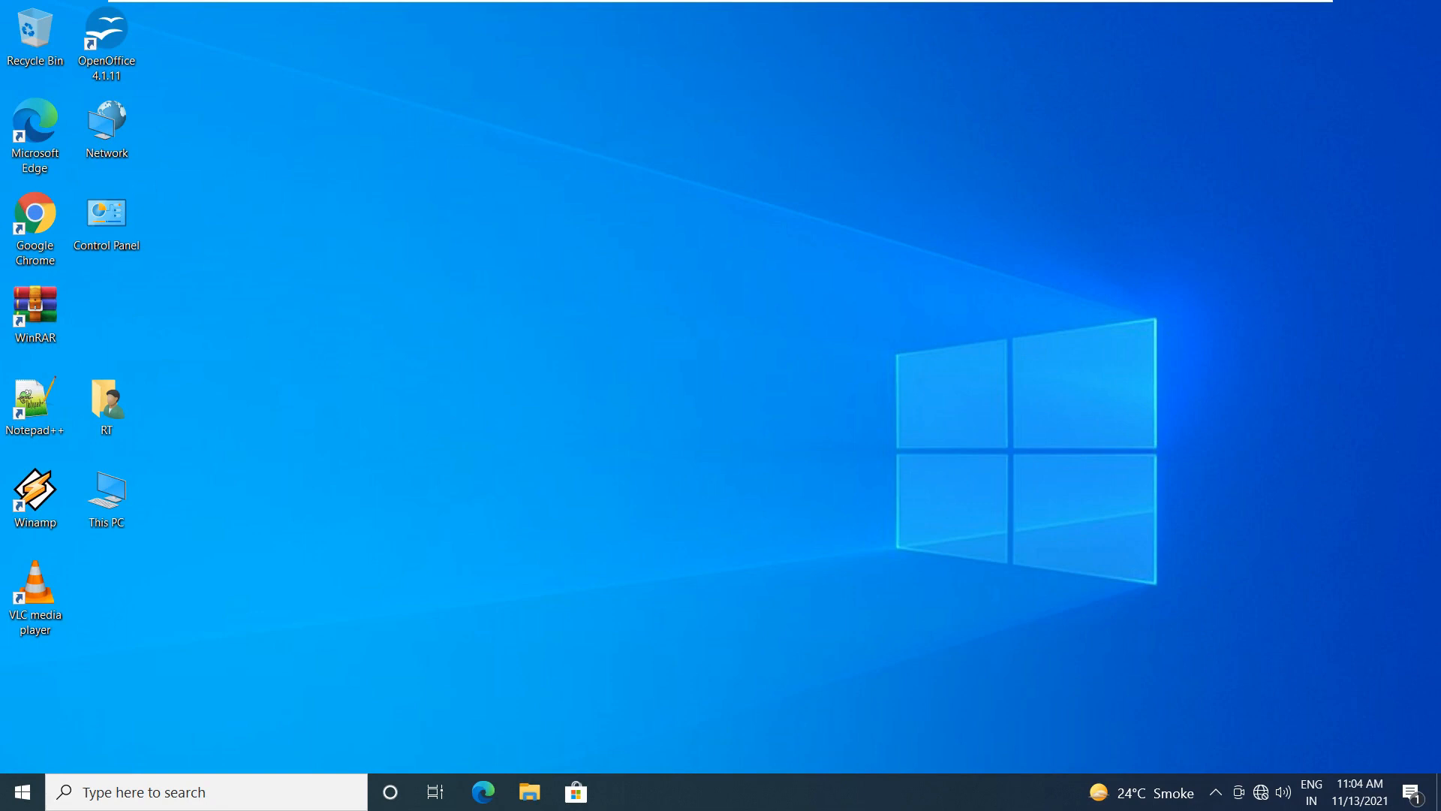
Launch Settings from Start and maximize its window
{"action": "left_click", "coordinate": [26, 795]}
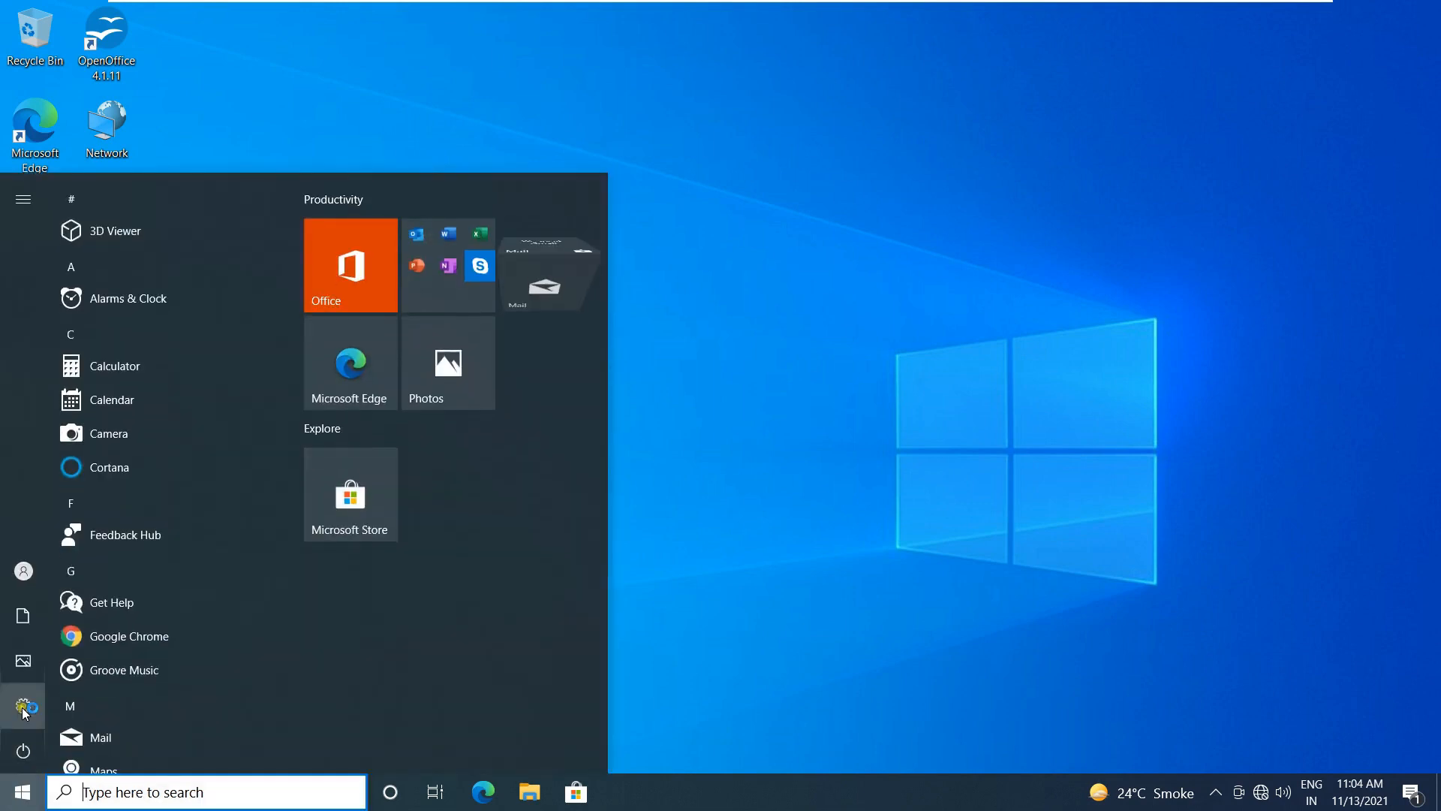
{"action": "left_click", "coordinate": [80, 703]}
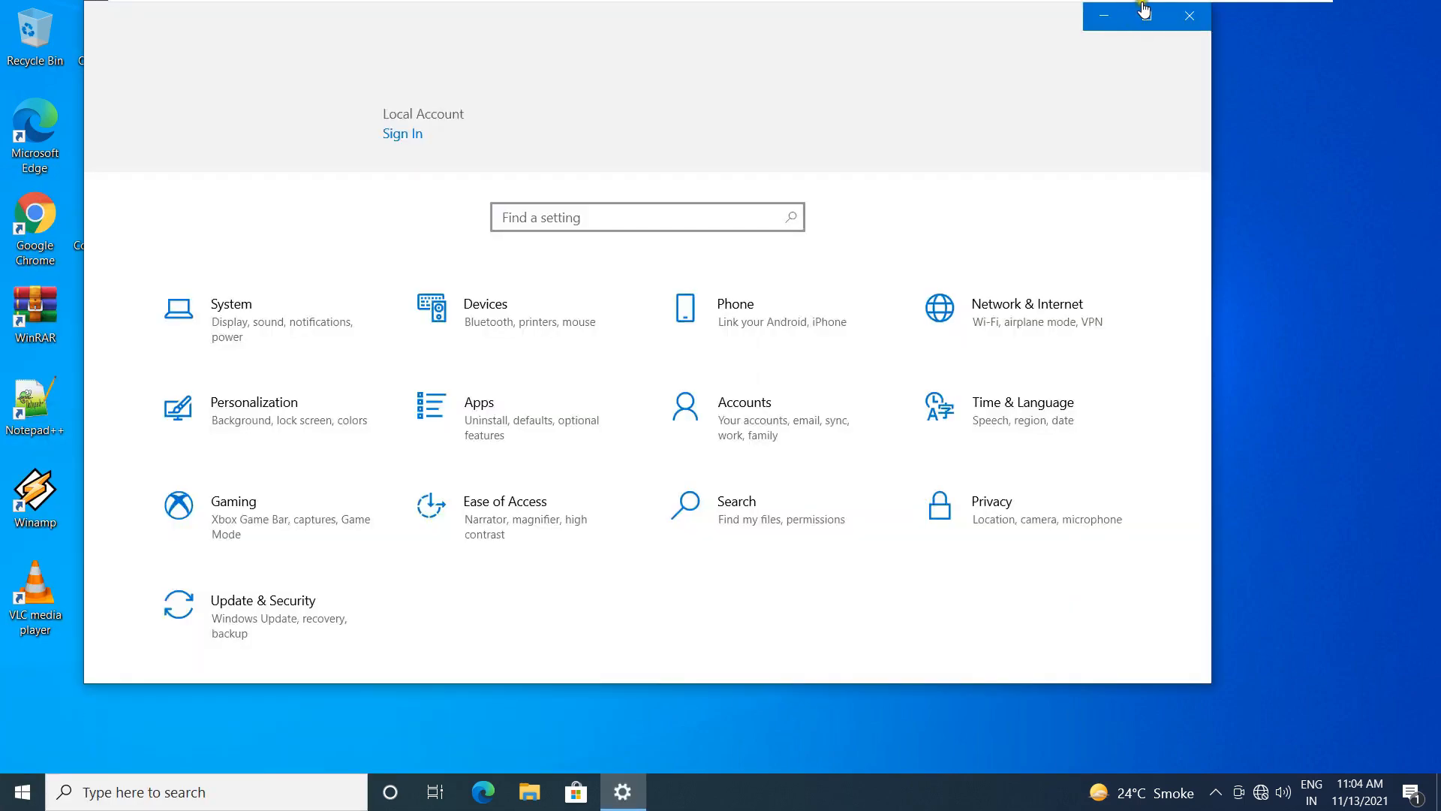
{"action": "left_click", "coordinate": [1145, 14]}
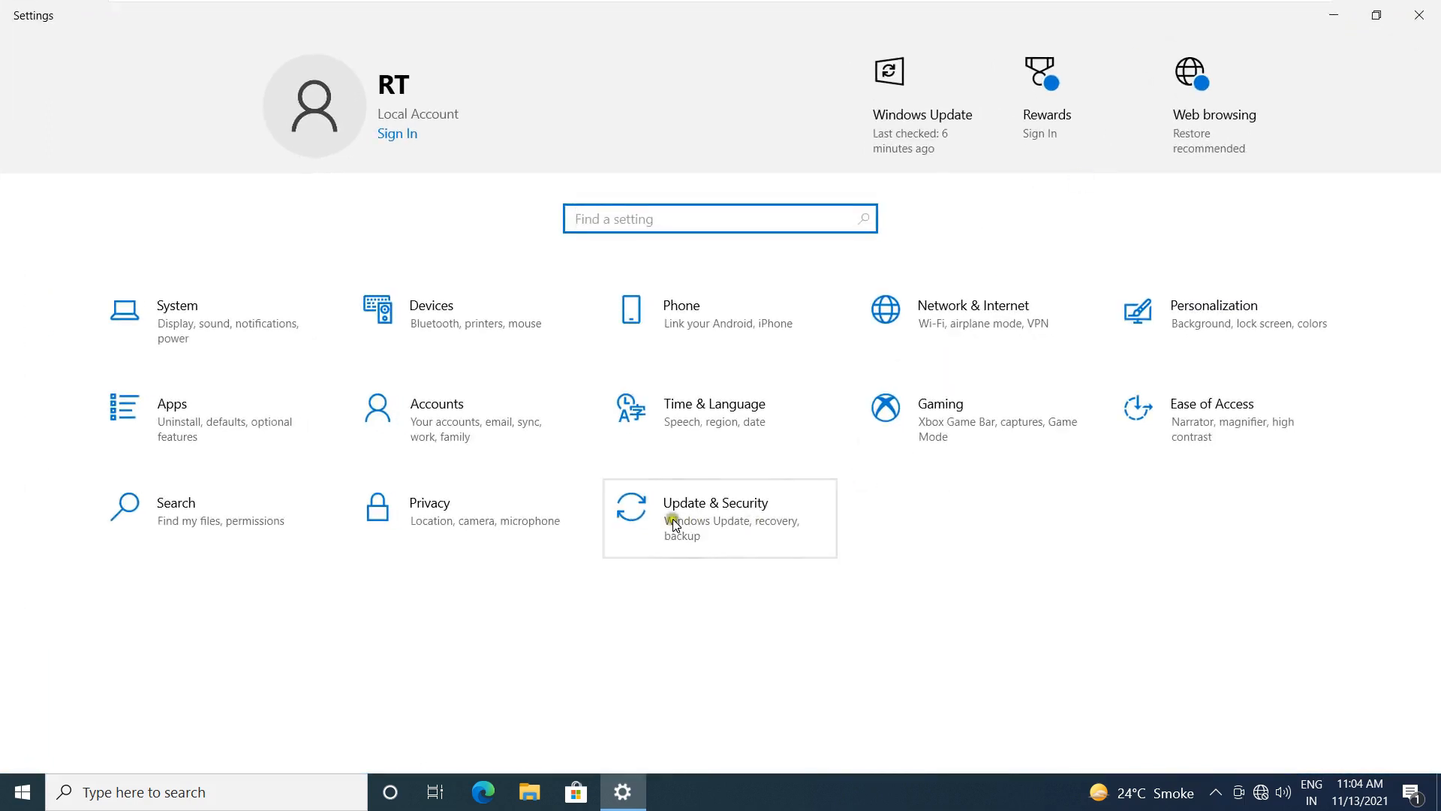
Go to Update & Security and view the configured update policies set by Administrator
{"action": "left_click", "coordinate": [729, 512]}
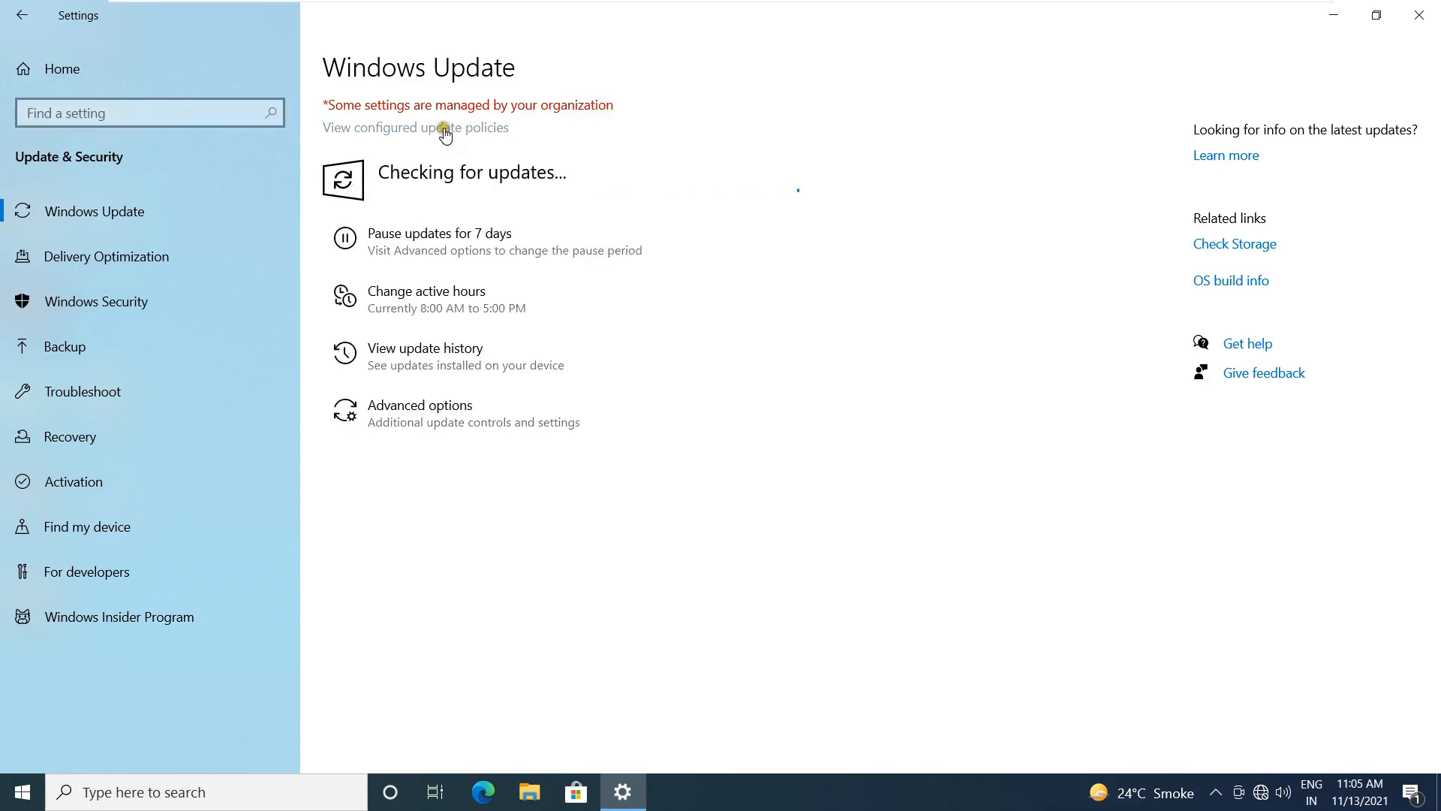
{"action": "left_click", "coordinate": [441, 126]}
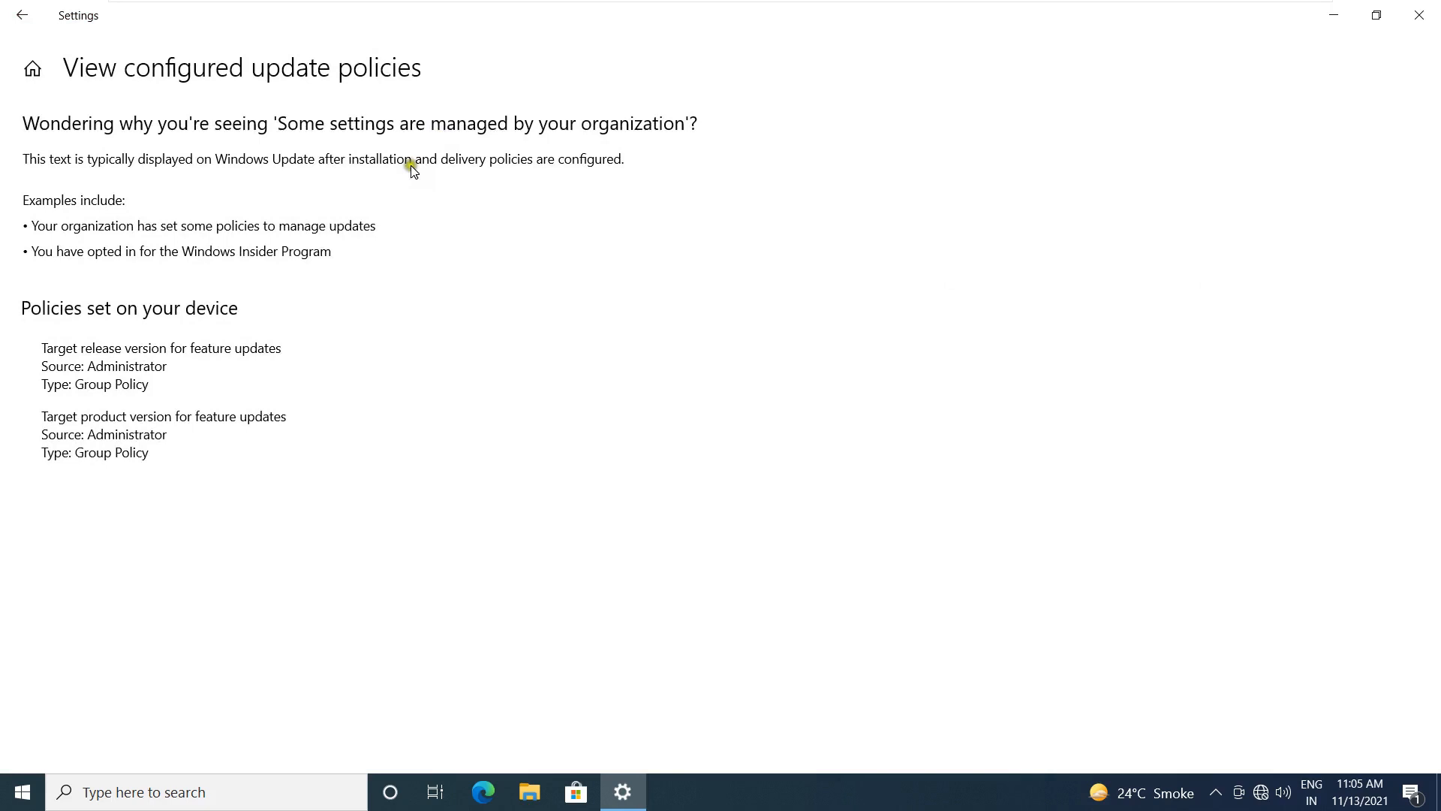